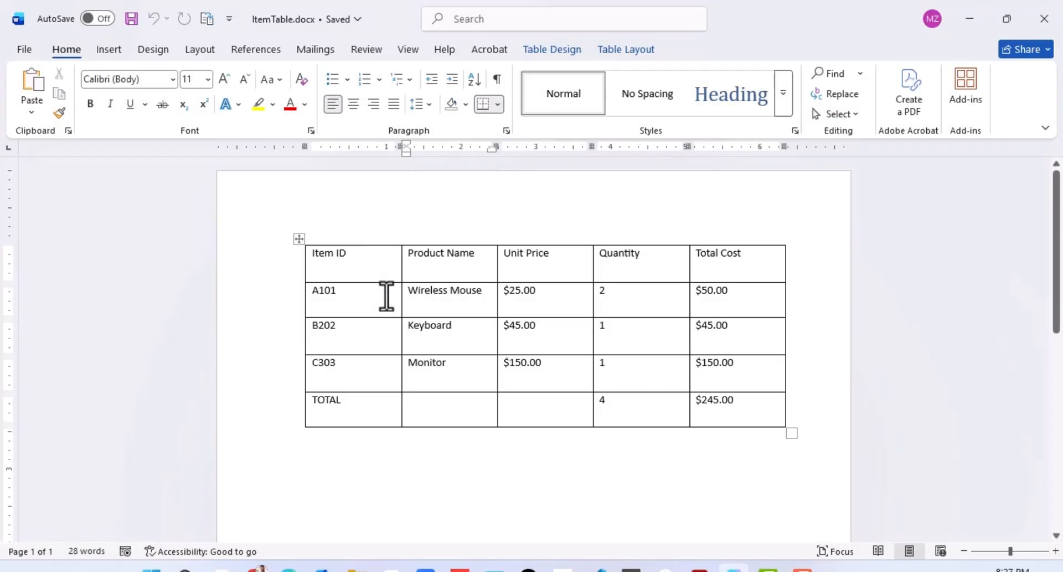
# Step: Try the teal List Table 5 Dark style on the item table and undo it
pyautogui.click(403, 302)
pyautogui.click(367, 302)
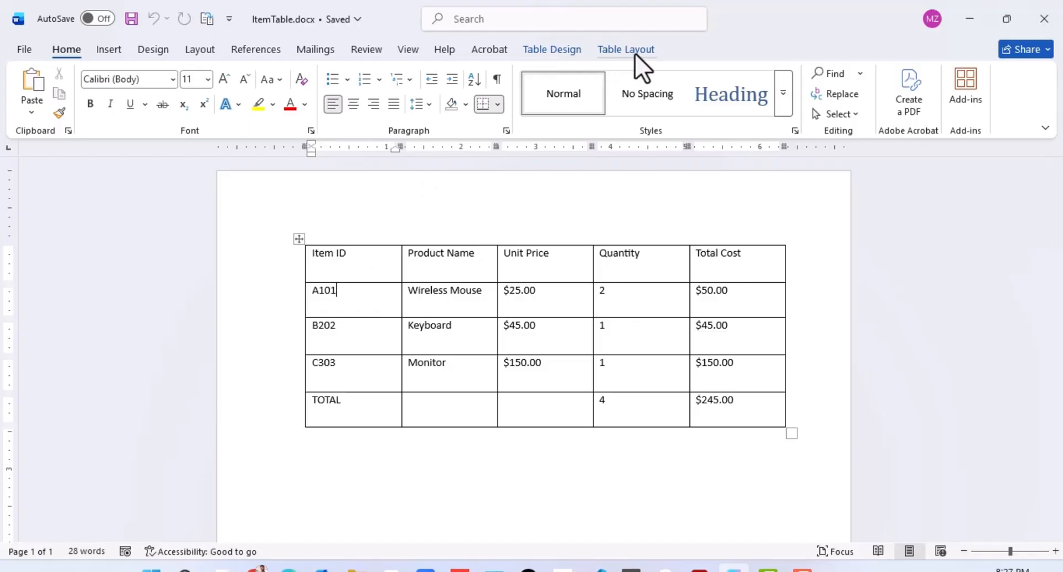
pyautogui.click(551, 52)
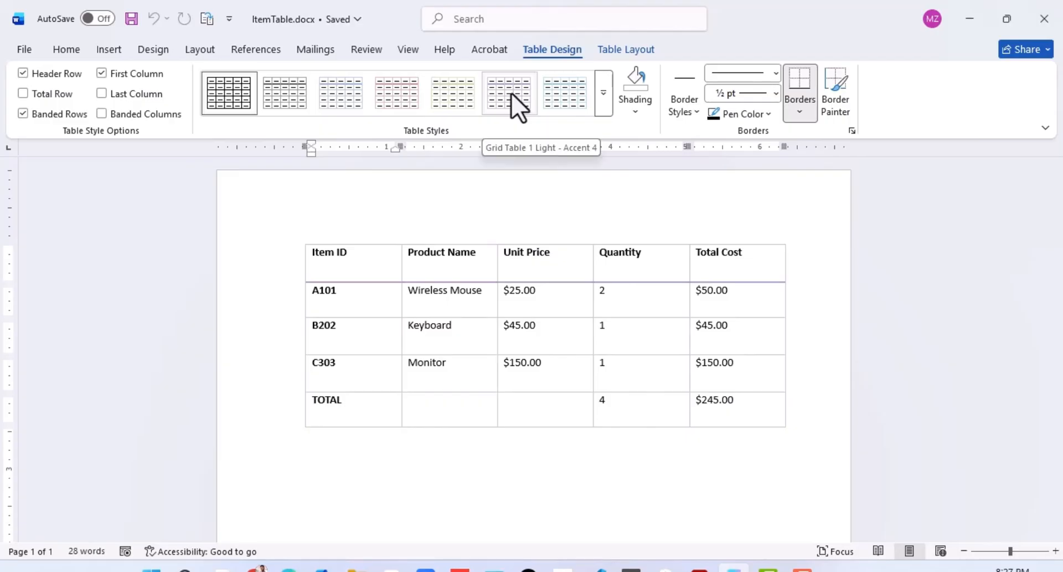
pyautogui.click(602, 97)
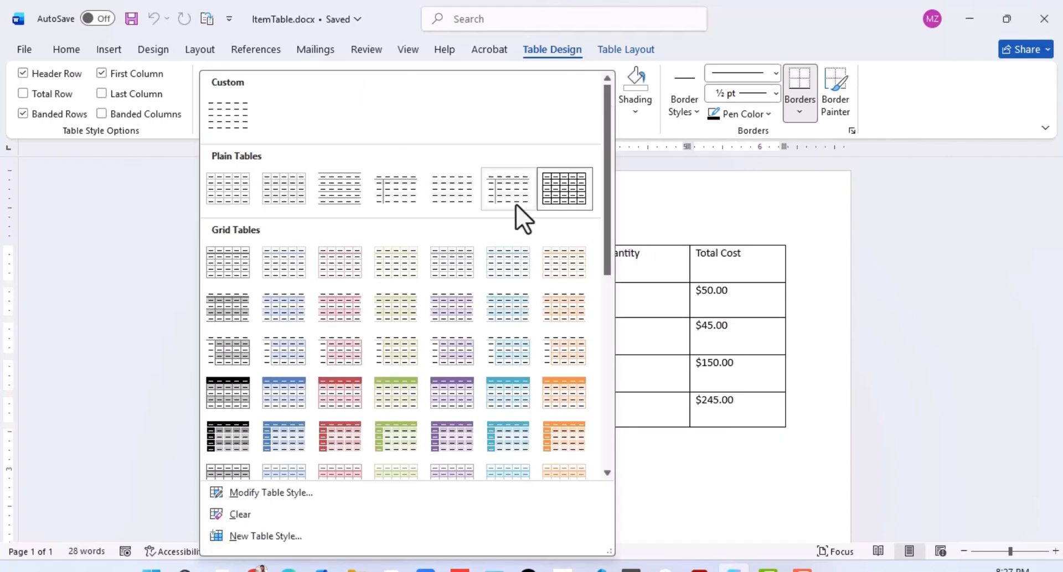
pyautogui.scroll(-2, 434, 314)
pyautogui.scroll(-4, 434, 314)
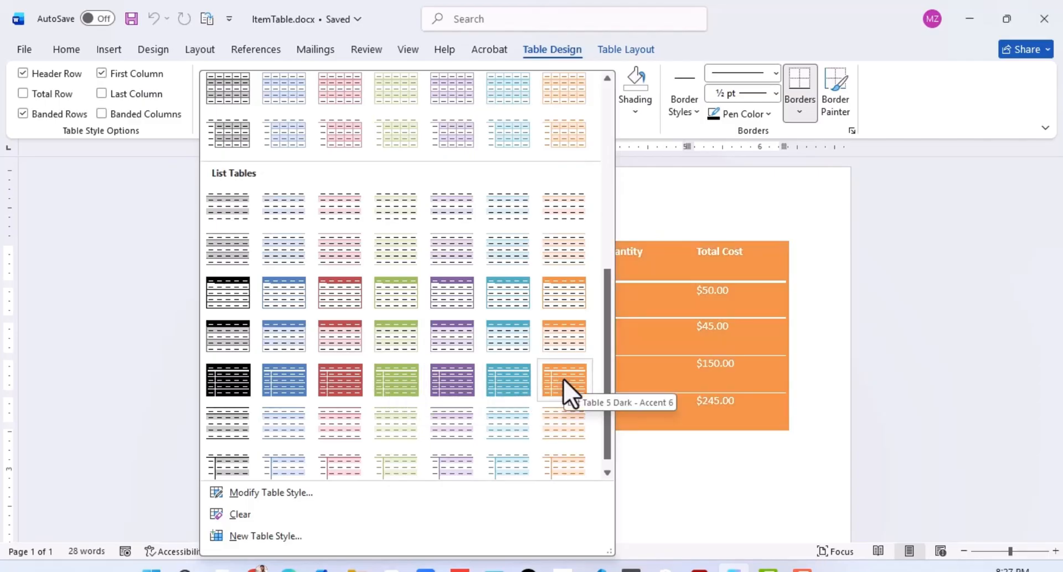
pyautogui.click(503, 383)
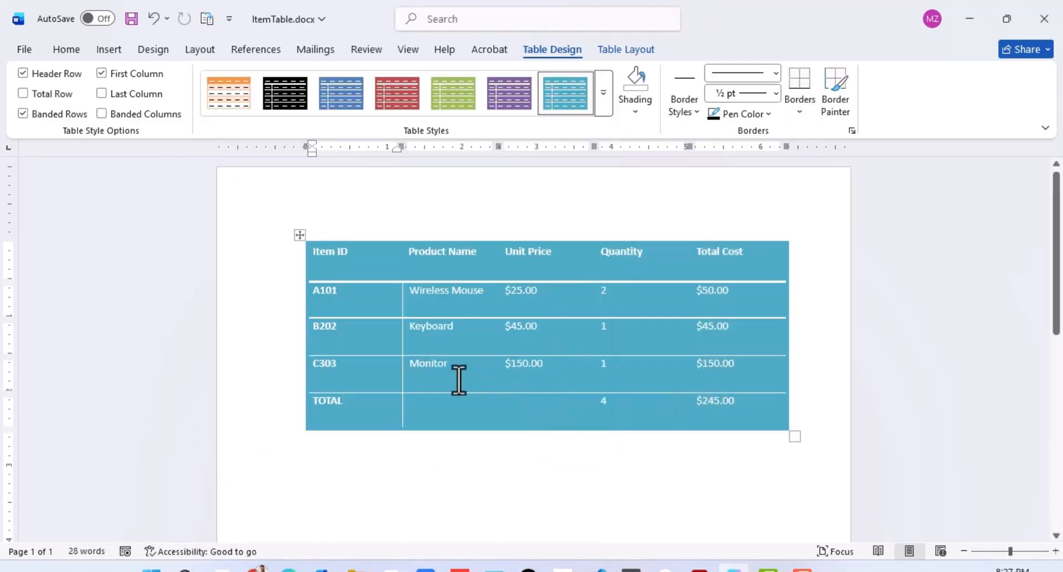
pyautogui.click(433, 363)
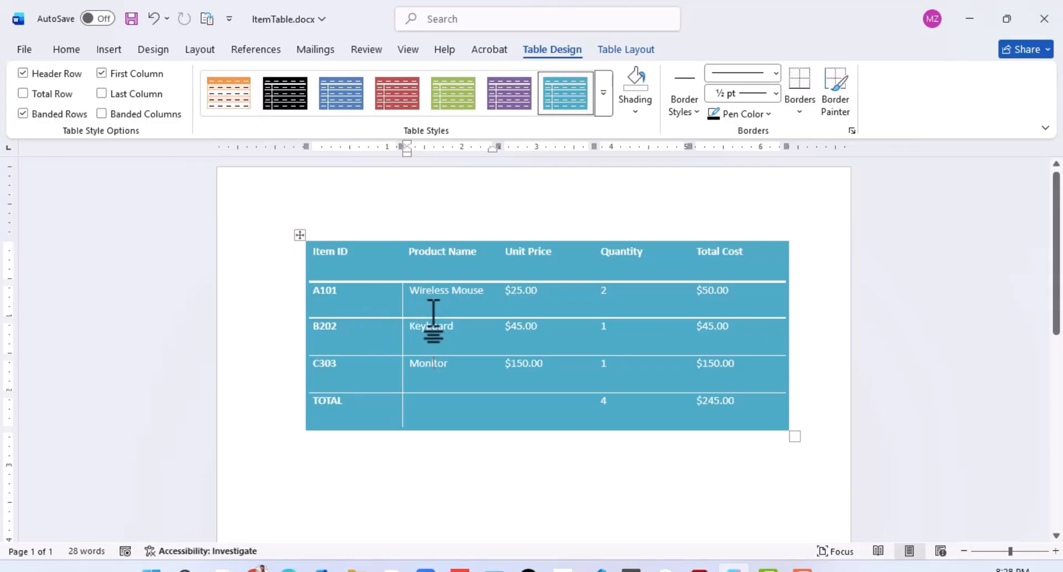
pyautogui.hotkey('ctrl', 'z')
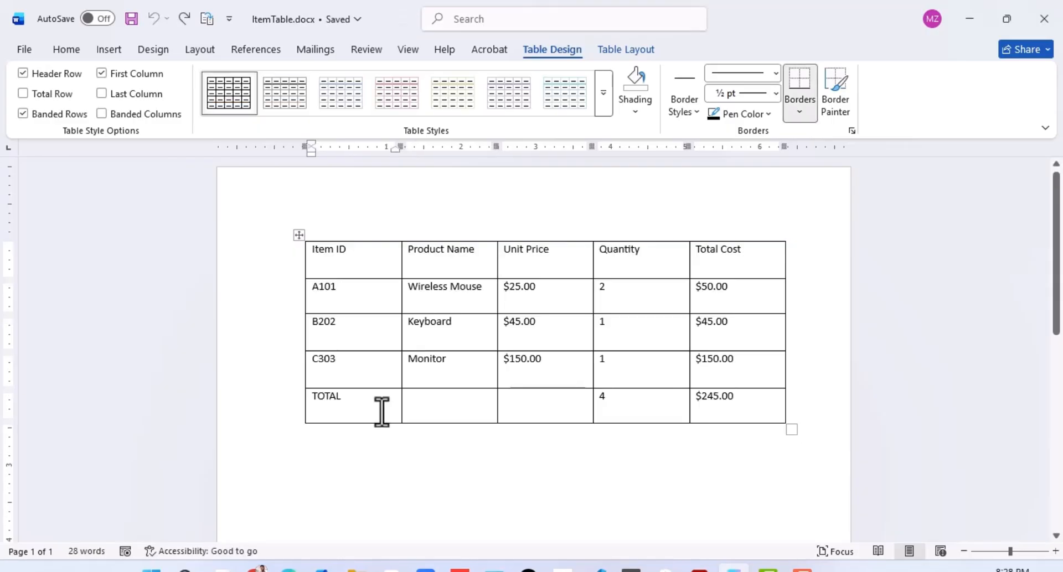
# Step: Merge the TOTAL cell with the two blank cells beside it in the last row
pyautogui.click(437, 420)
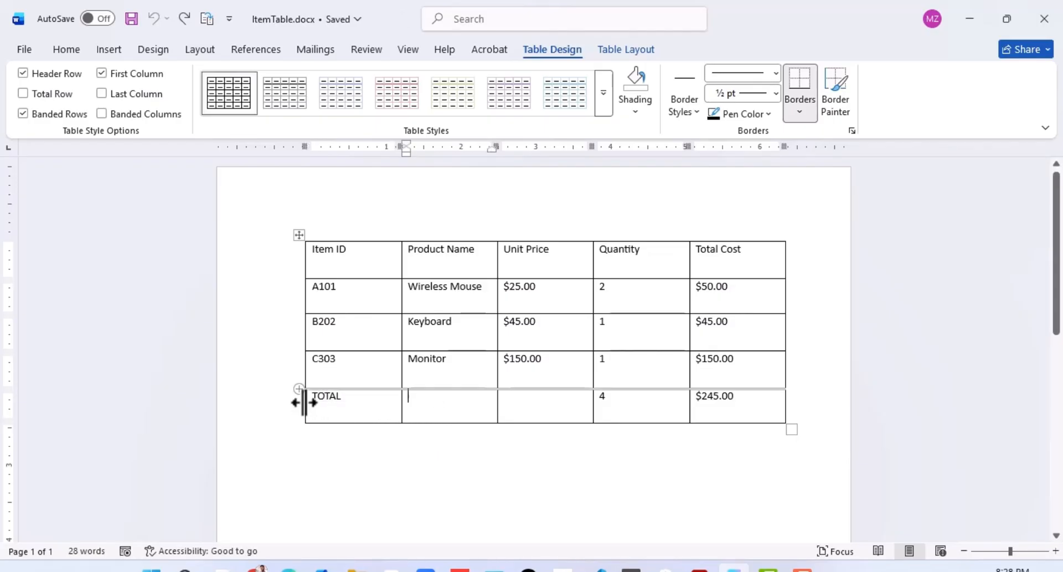
pyautogui.moveTo(306, 402); pyautogui.dragTo(526, 417)
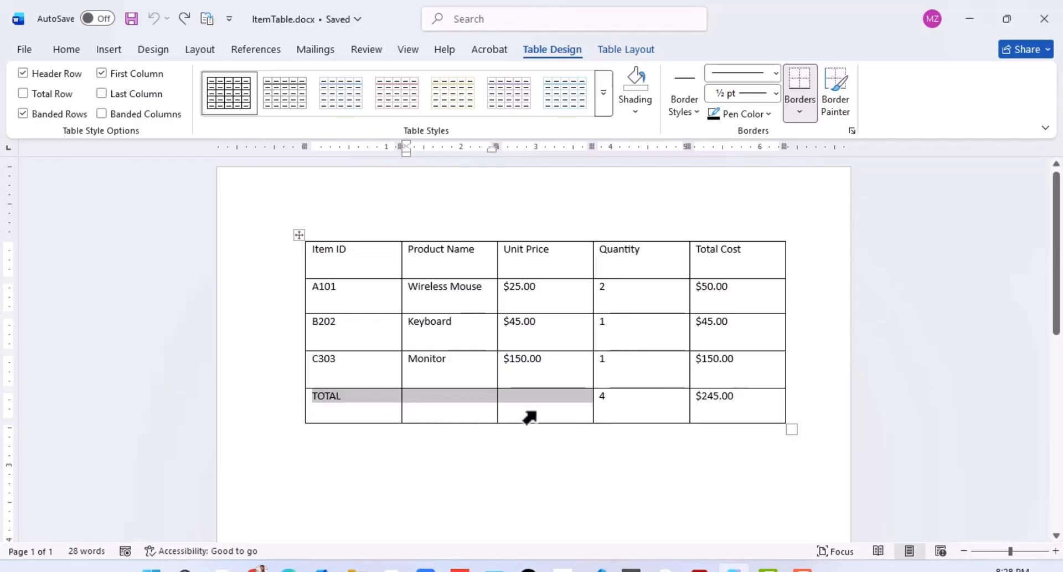
pyautogui.rightClick(476, 403)
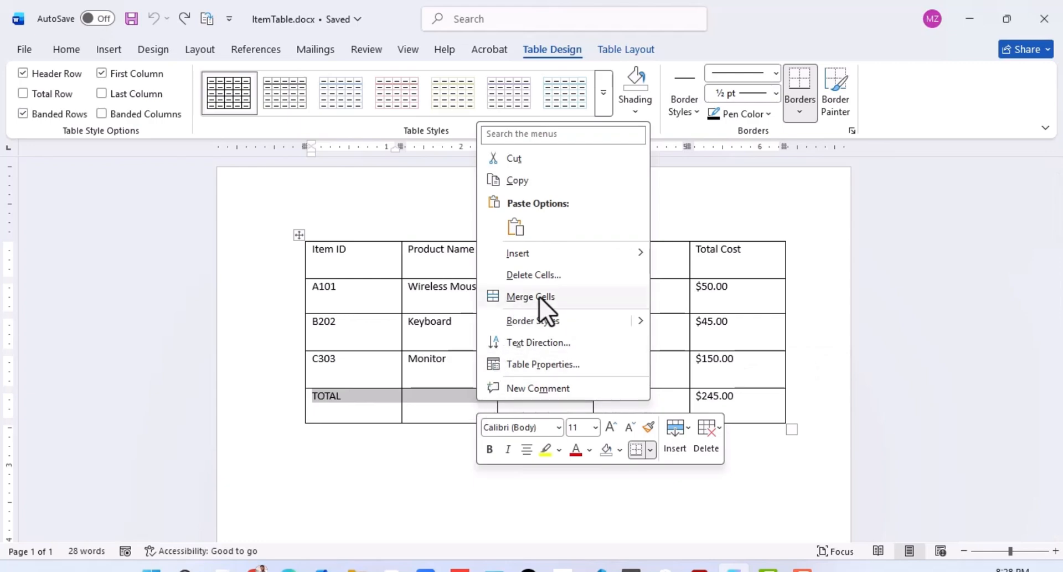
pyautogui.click(520, 301)
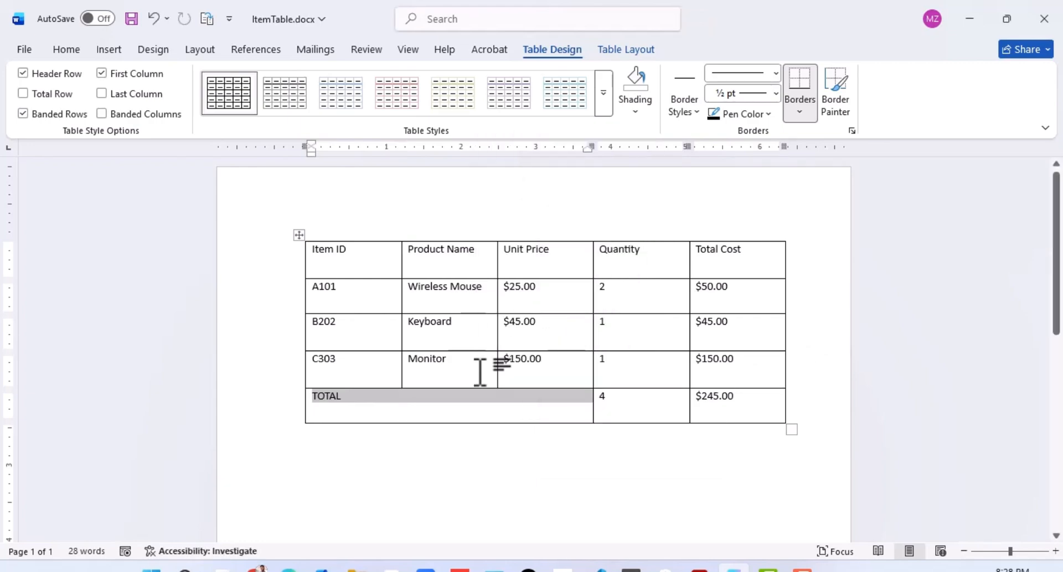
# Step: Split the merged TOTAL cell into 3 columns and 1 row
pyautogui.click(433, 409)
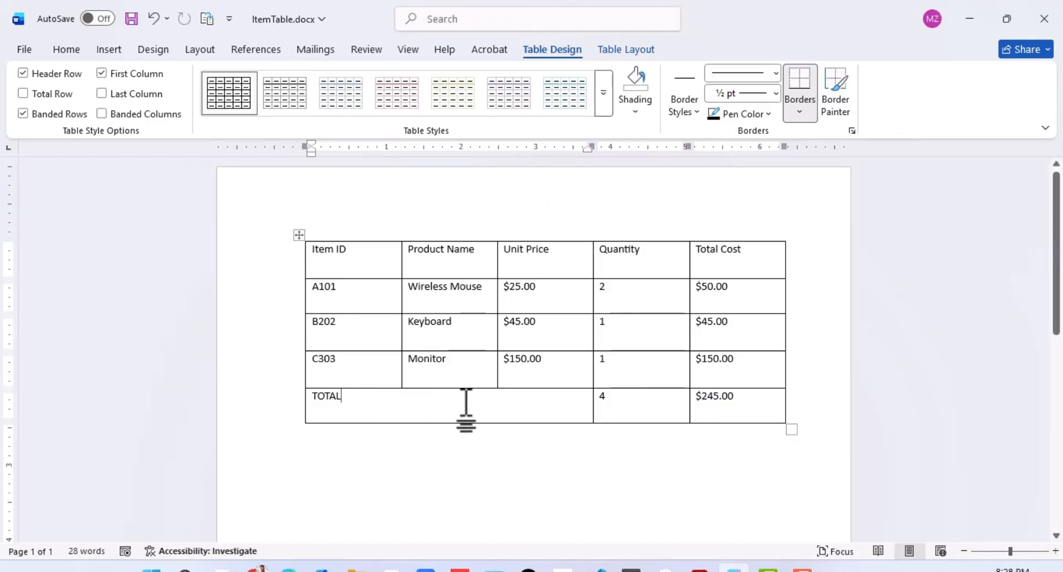
pyautogui.click(624, 52)
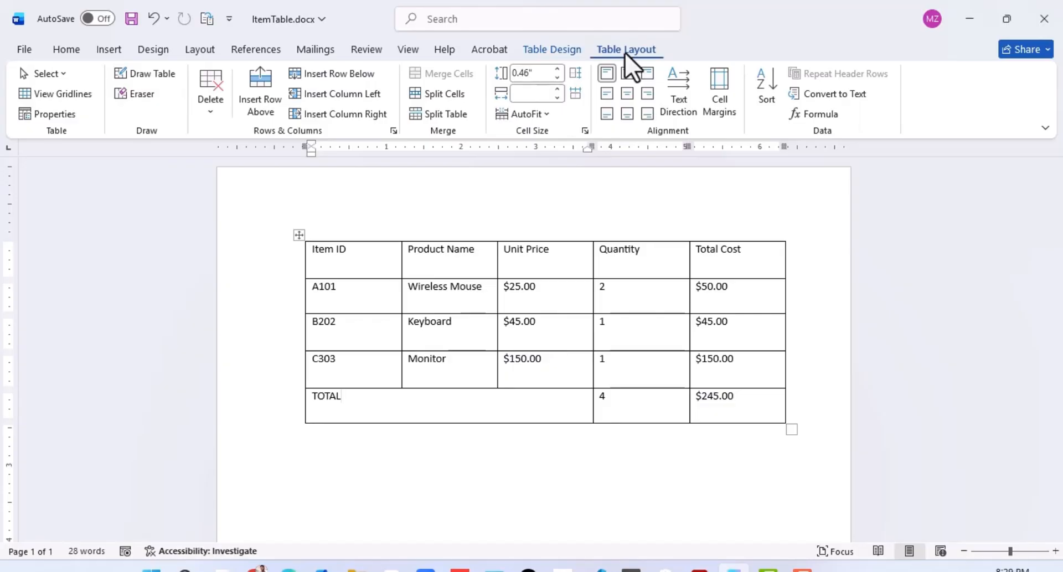
pyautogui.click(440, 94)
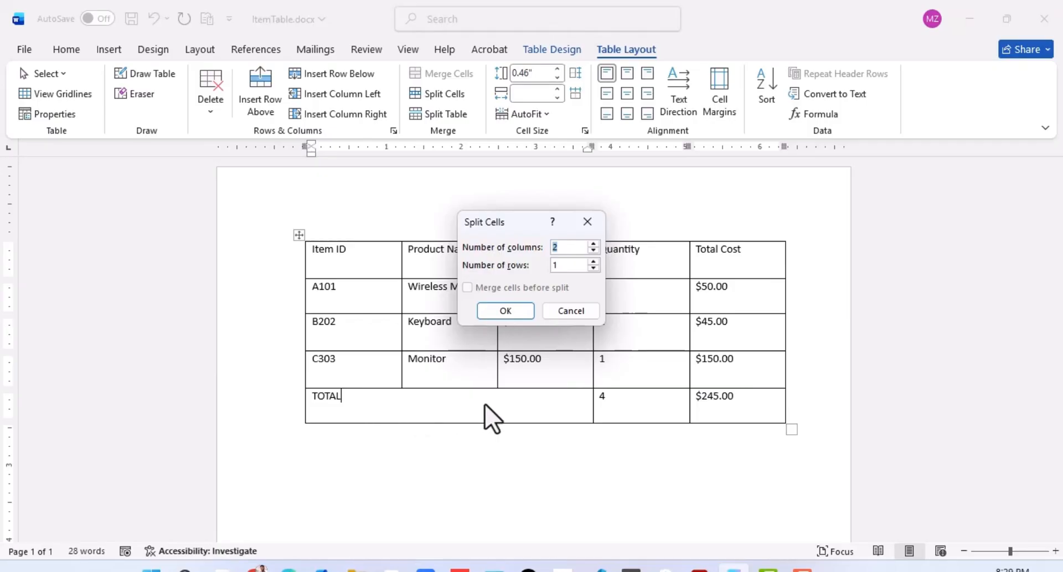
pyautogui.write('2')
pyautogui.click(593, 245)
pyautogui.click(501, 311)
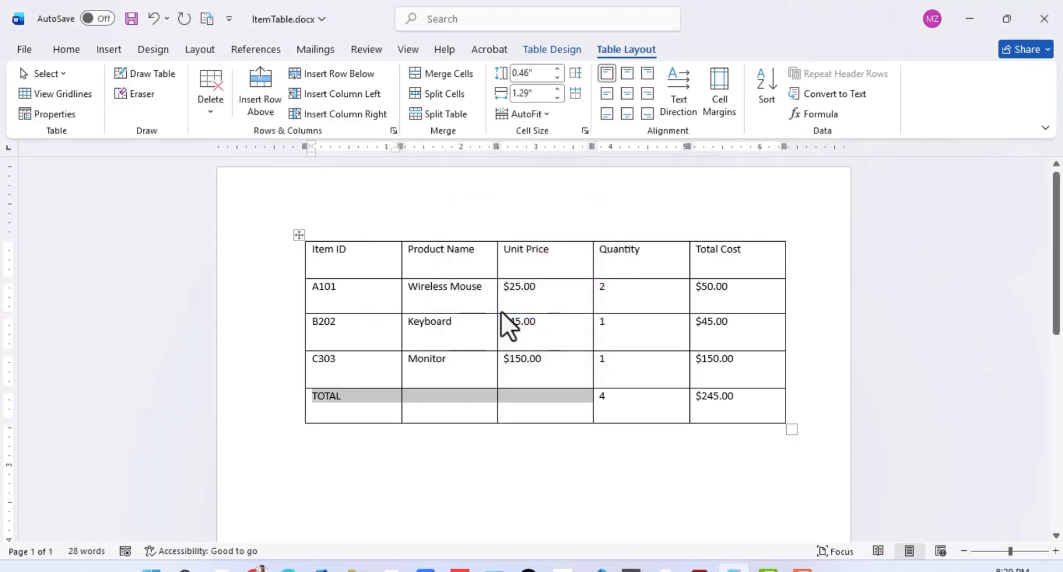
# Step: Try splitting the blank Product Name cell in the TOTAL row into 2 columns and 1 row, and undo the split
pyautogui.click(450, 402)
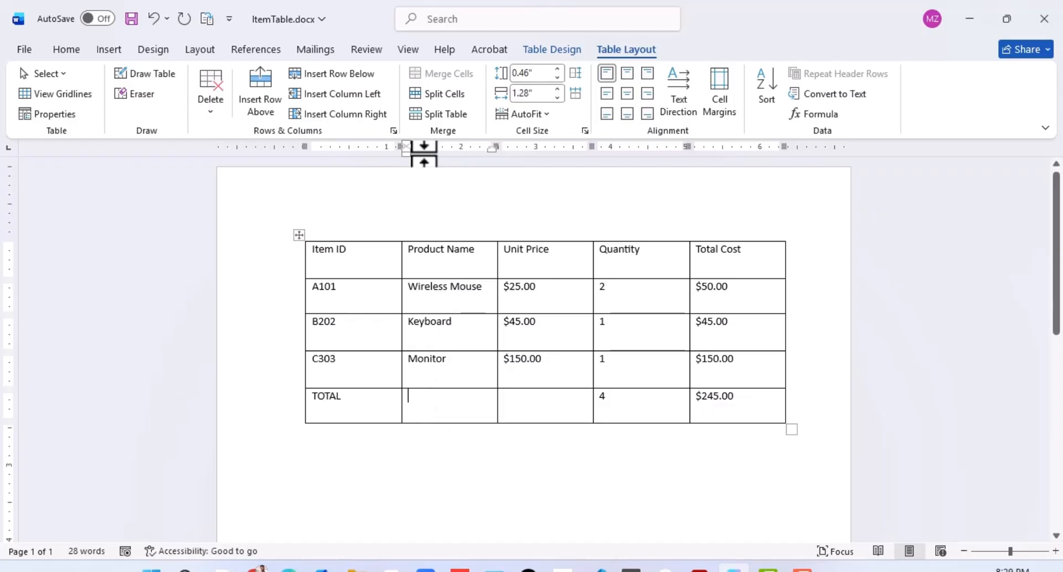
pyautogui.click(417, 94)
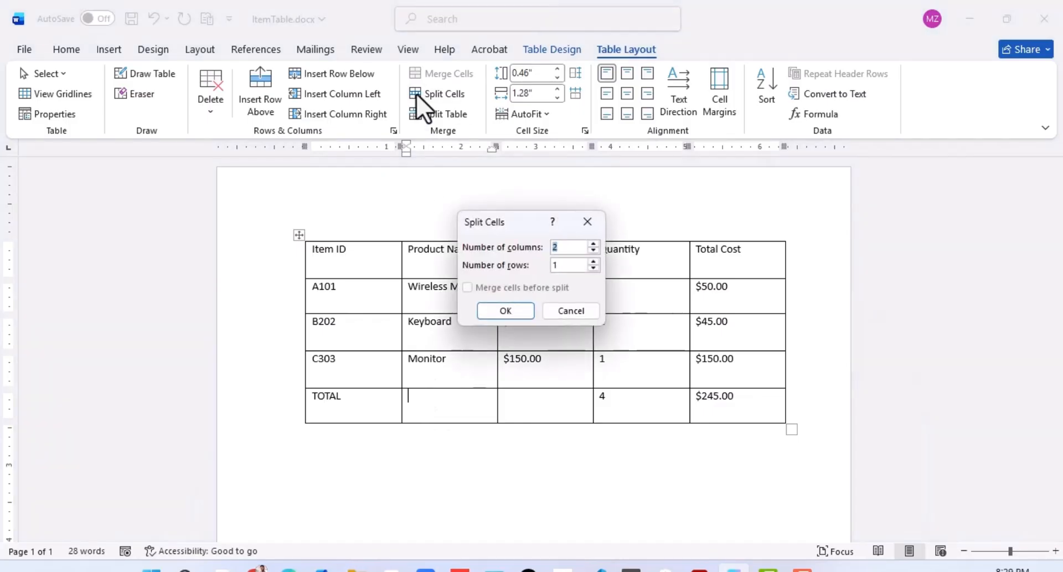
pyautogui.click(505, 311)
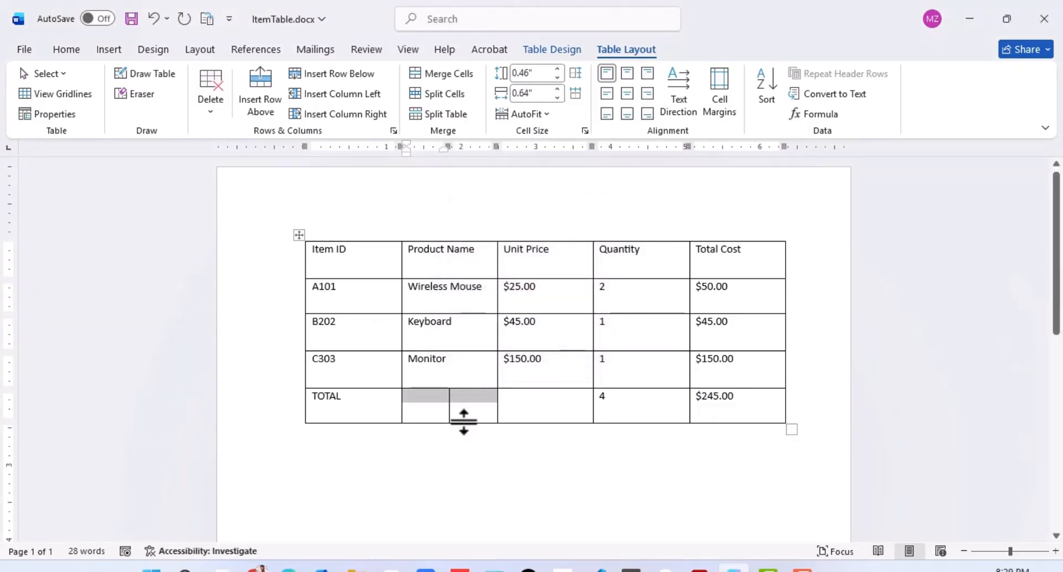
pyautogui.click(426, 417)
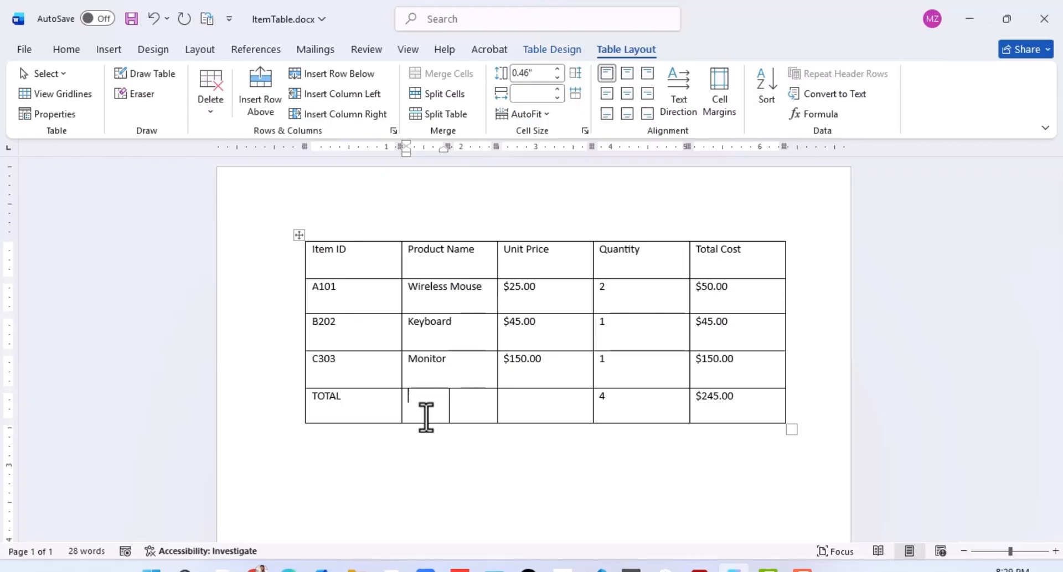
pyautogui.hotkey('ctrl', 'z')
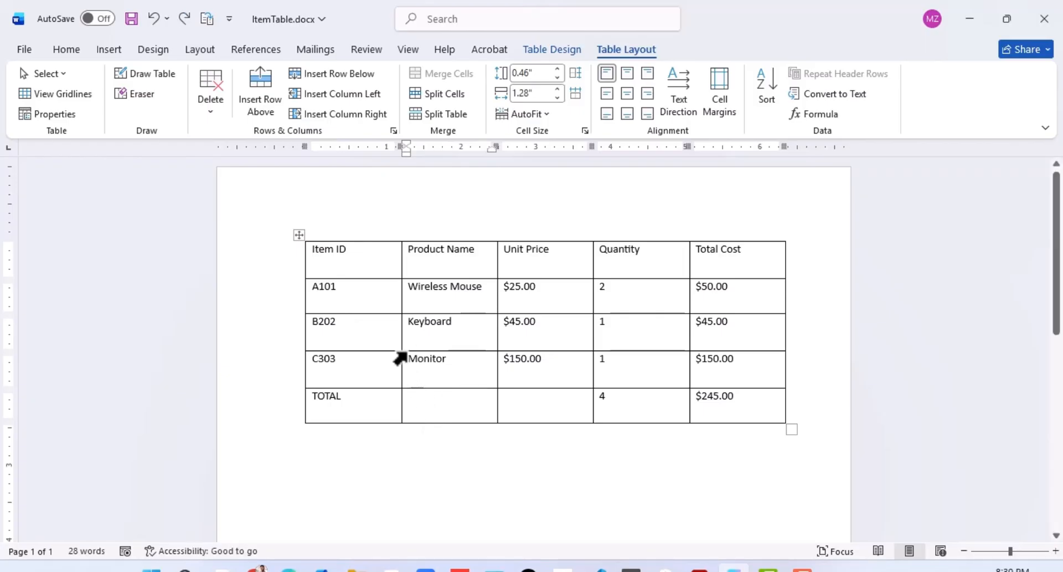
# Step: Increase the table's default top cell margin by one increment
pyautogui.click(390, 324)
pyautogui.click(468, 364)
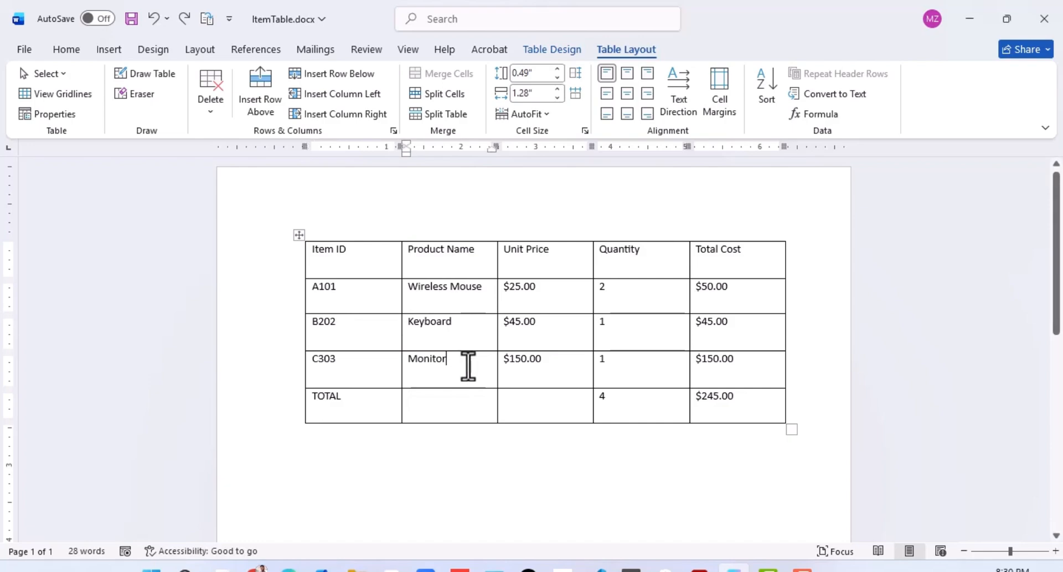
pyautogui.click(366, 299)
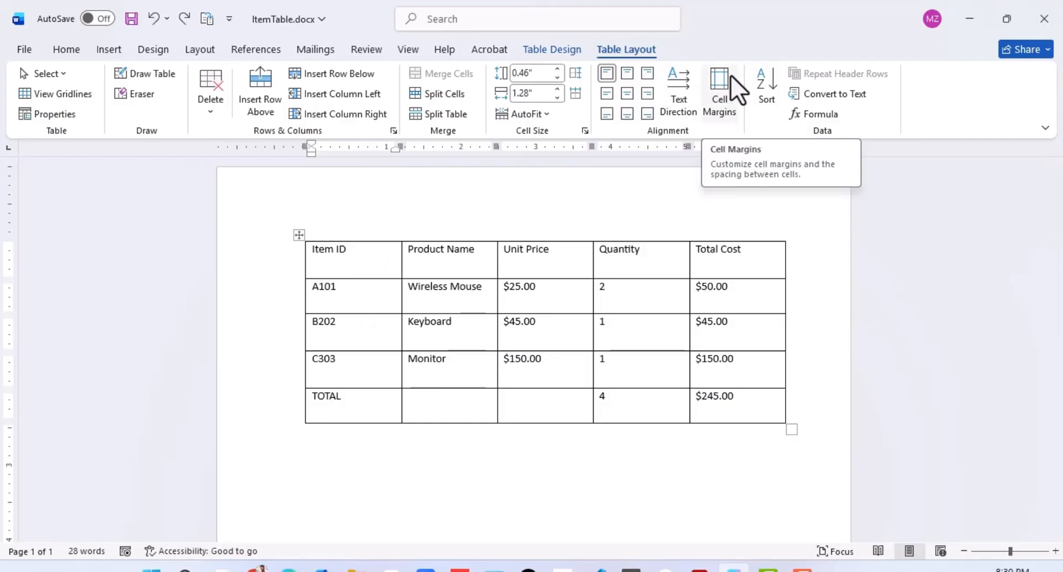
pyautogui.click(718, 99)
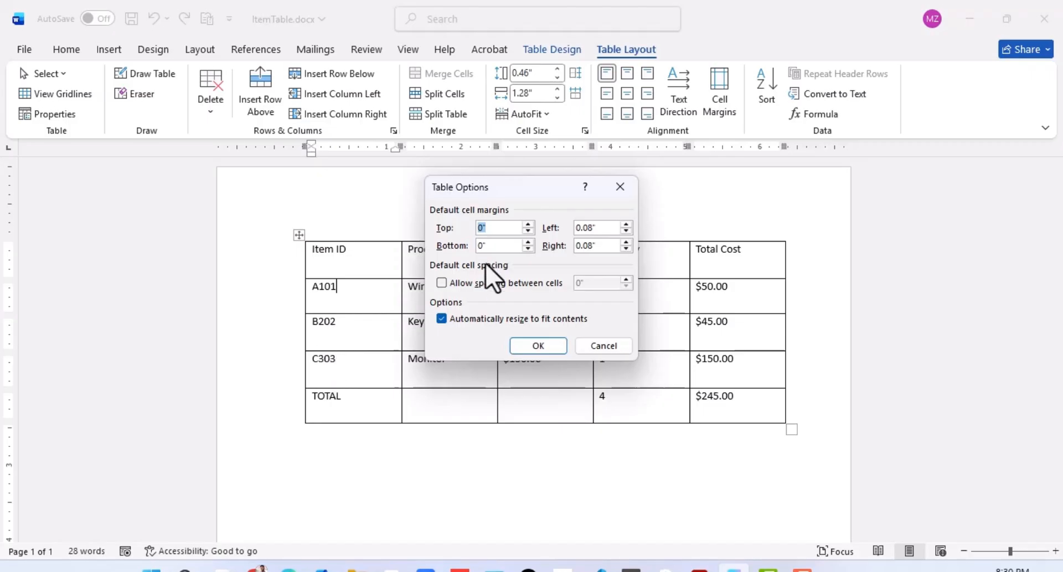
pyautogui.click(528, 224)
pyautogui.click(524, 348)
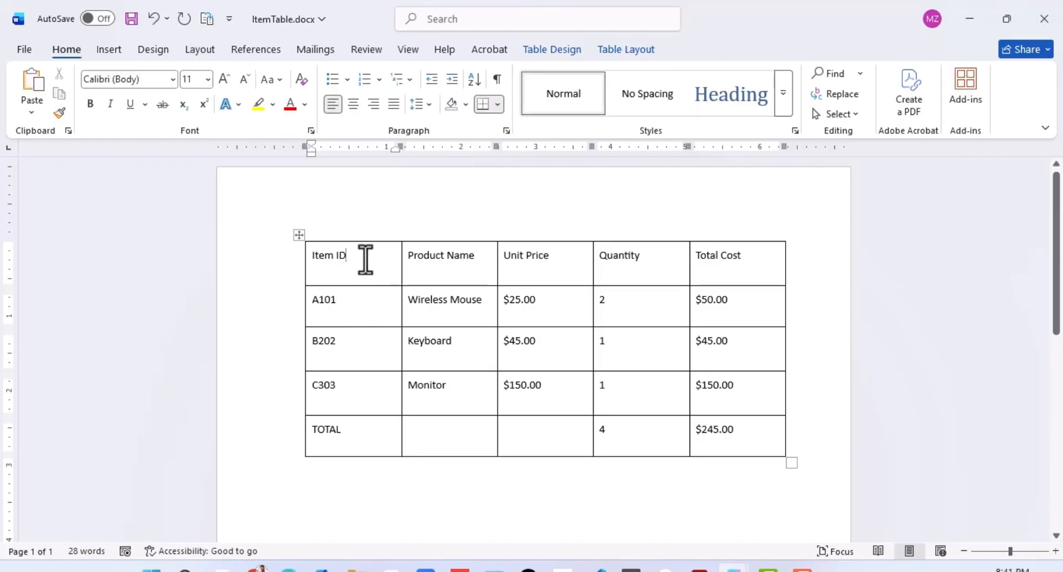
# Step: Cycle the text direction of the Item ID header cell until its text runs vertically from bottom to top
pyautogui.click(310, 258)
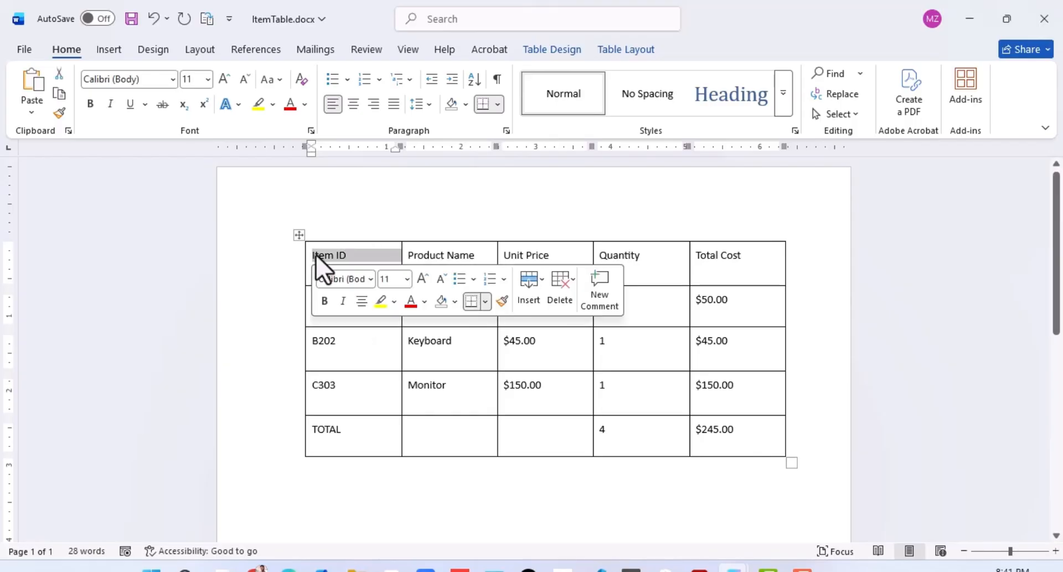
pyautogui.click(312, 256)
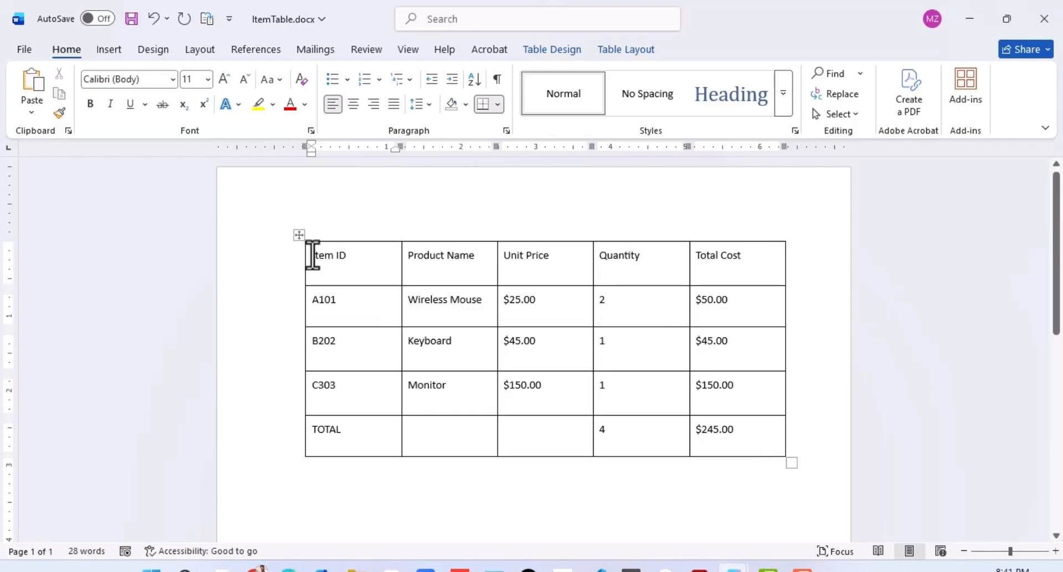
pyautogui.click(619, 49)
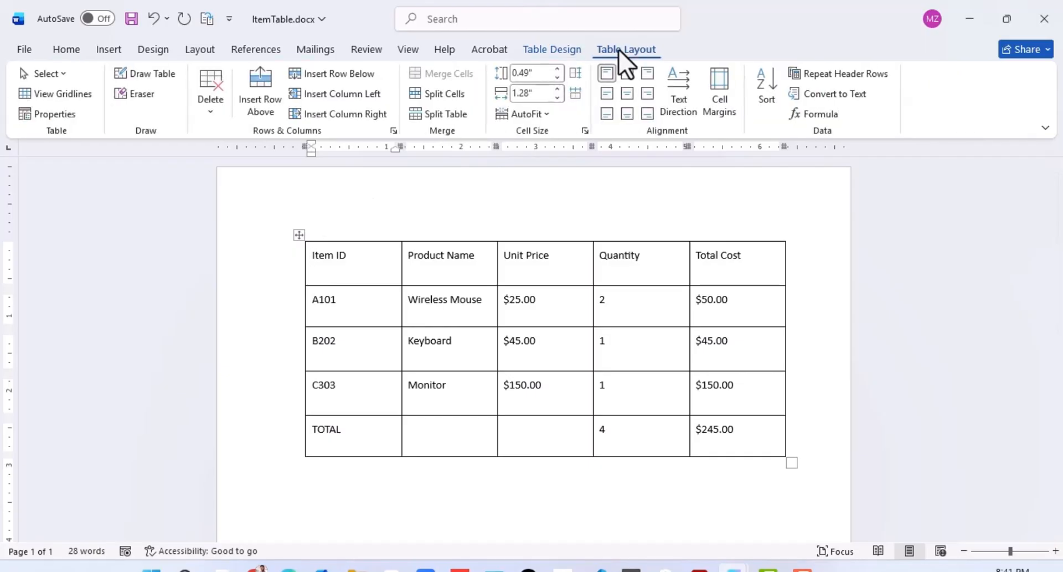
pyautogui.click(676, 84)
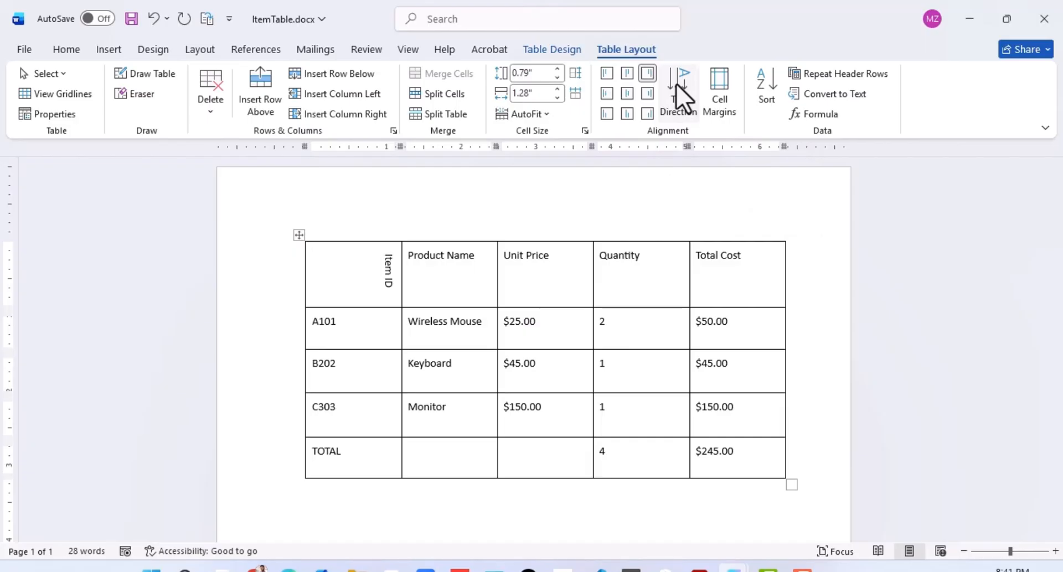
pyautogui.click(676, 84)
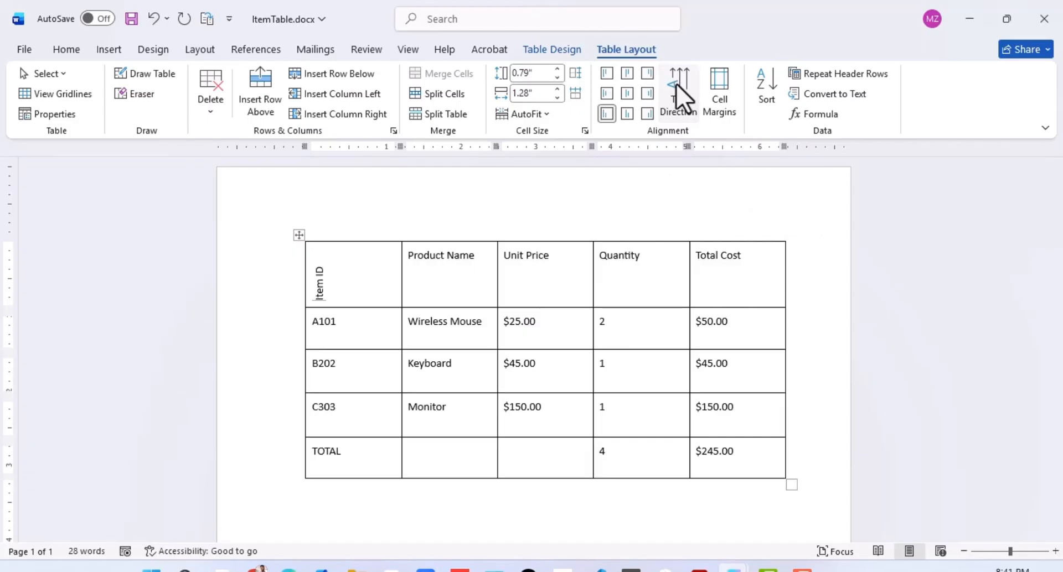
pyautogui.click(676, 84)
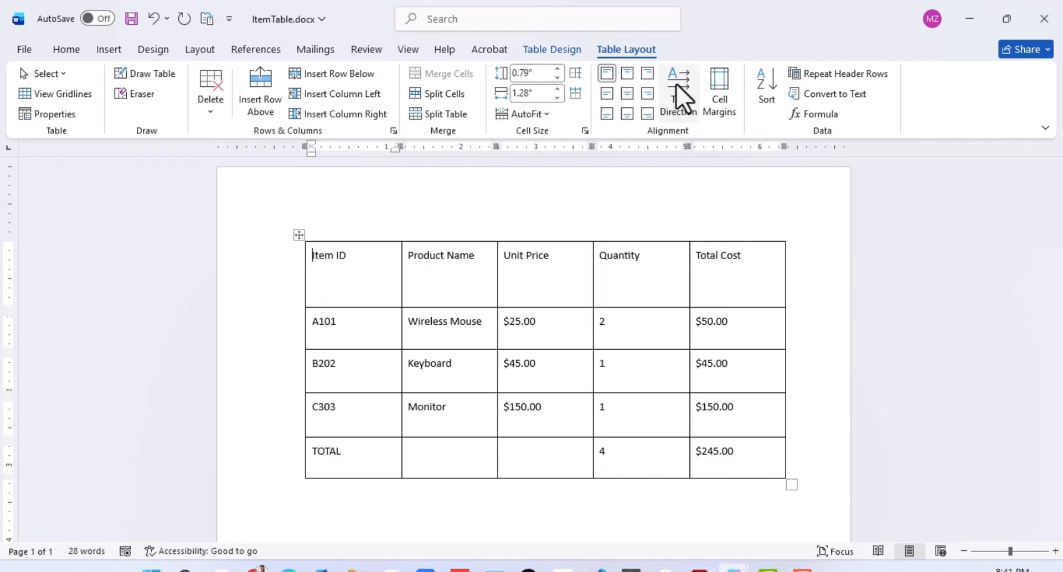
pyautogui.click(676, 84)
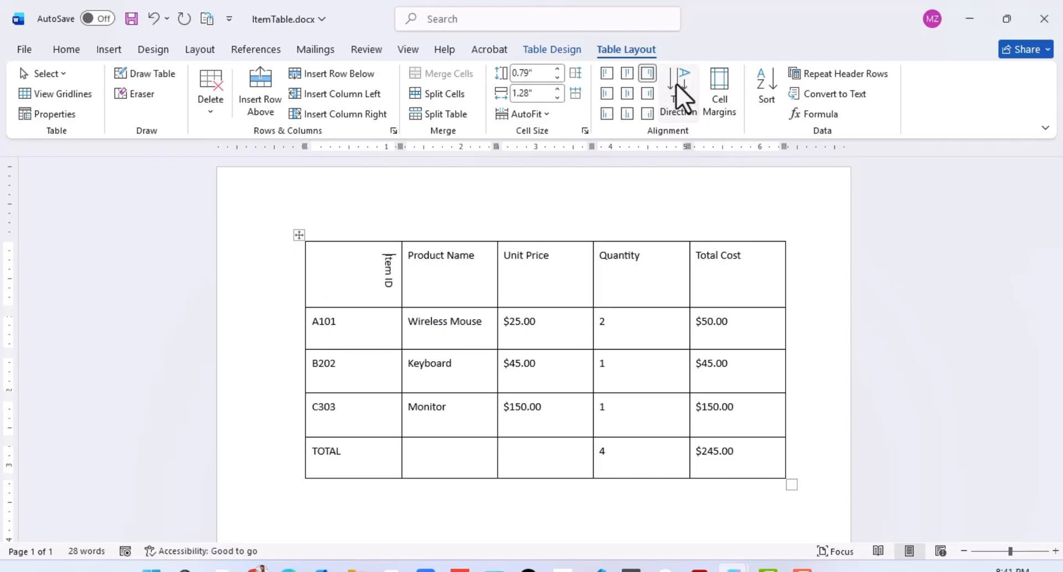
pyautogui.click(676, 84)
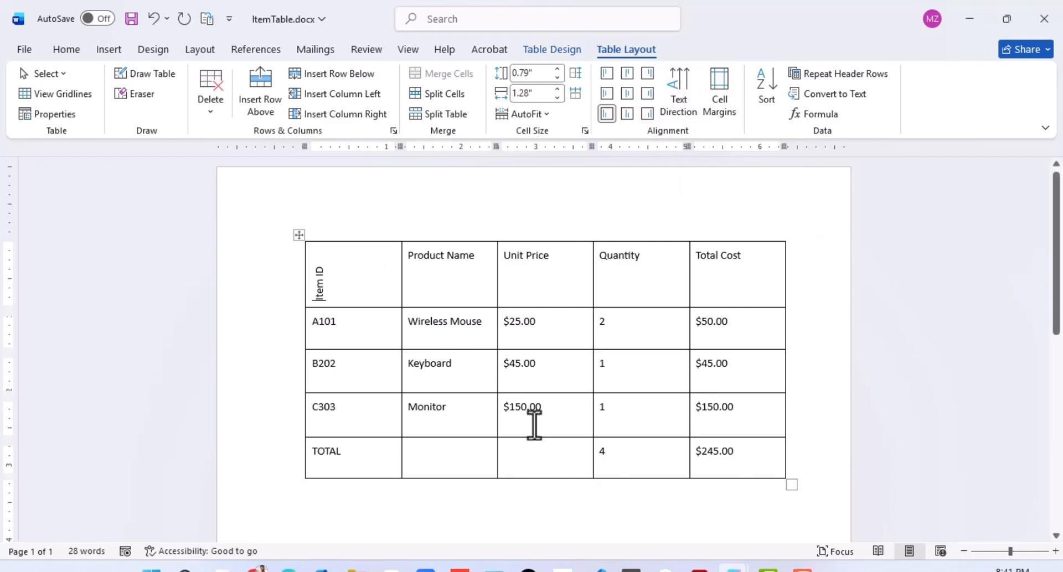
# Step: Try several alignments on the Wireless Mouse unit price cell, finishing with its text centered vertically and aligned to the cell's right edge
pyautogui.click(530, 364)
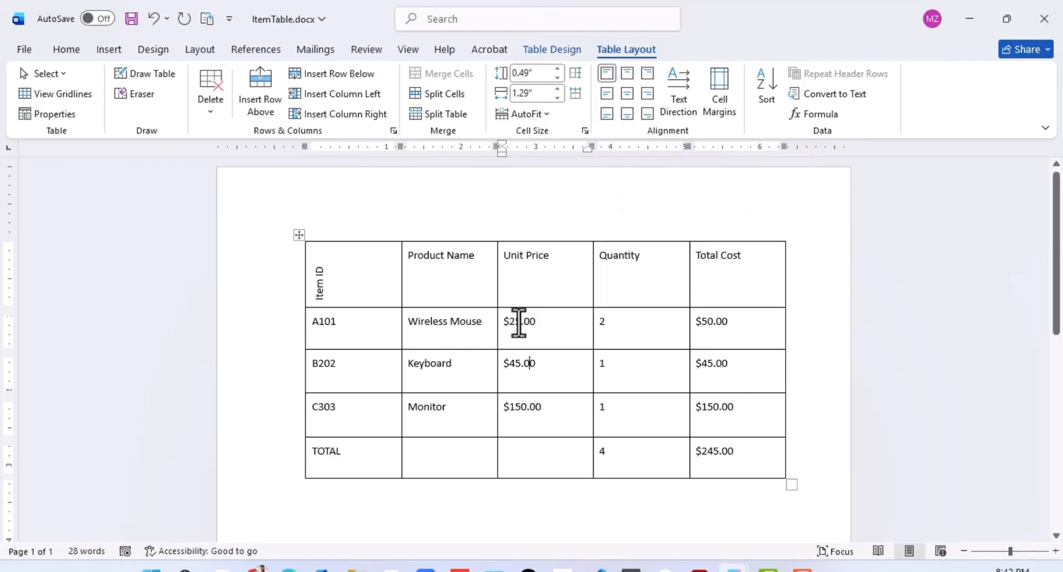
pyautogui.click(424, 282)
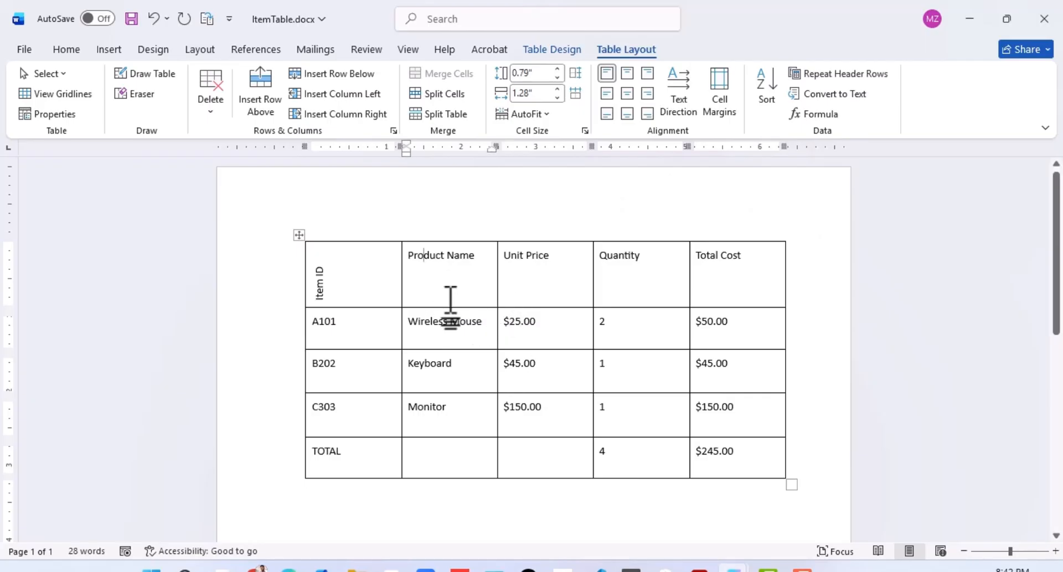
pyautogui.click(498, 320)
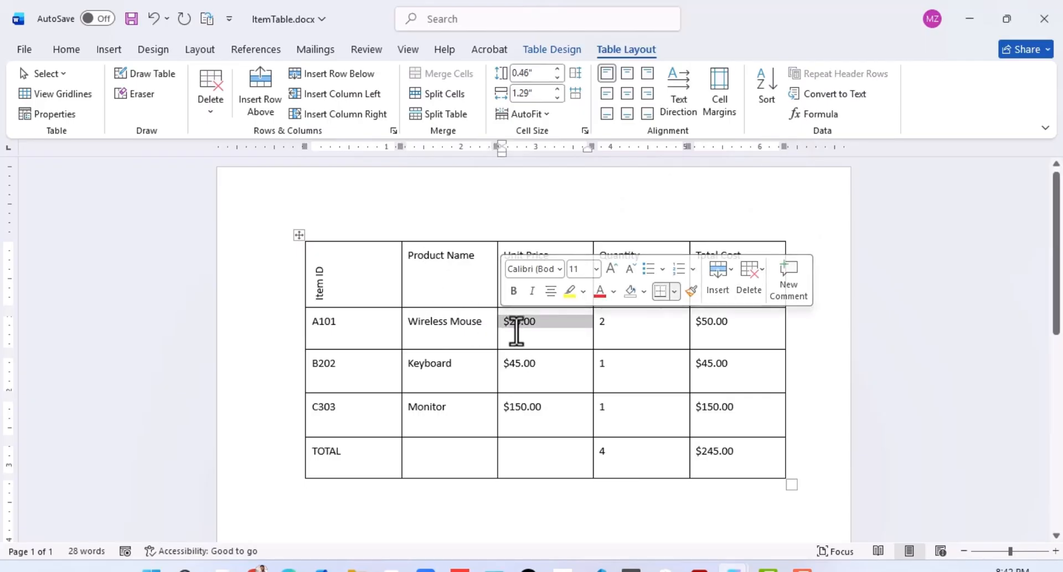
pyautogui.click(515, 323)
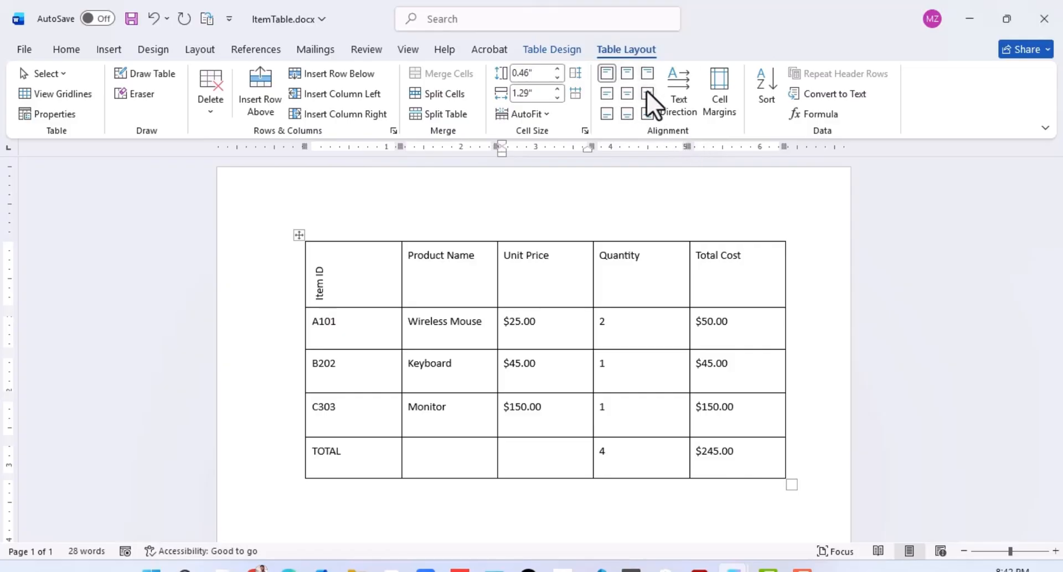
pyautogui.click(626, 93)
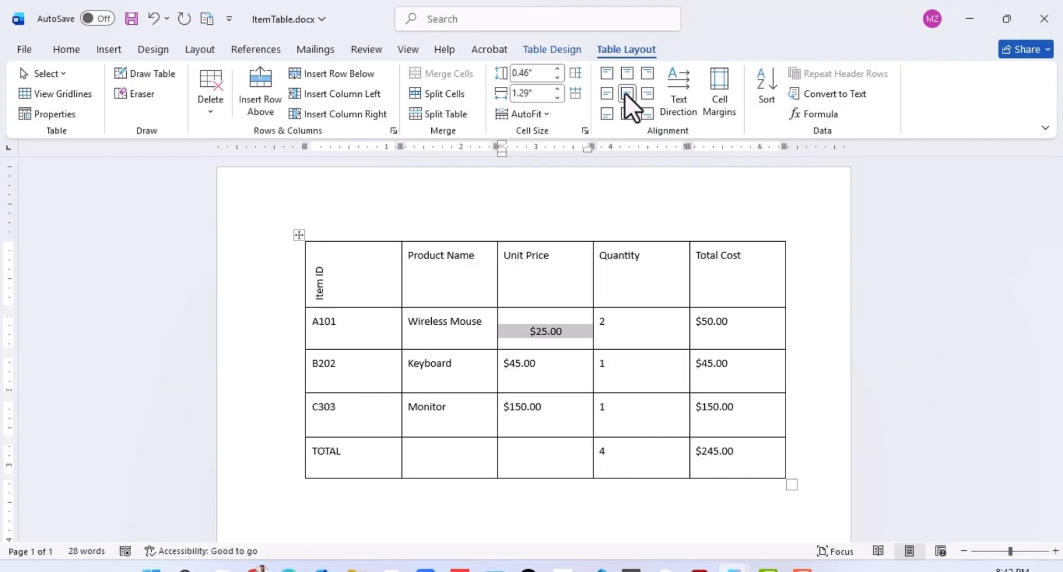
pyautogui.click(627, 74)
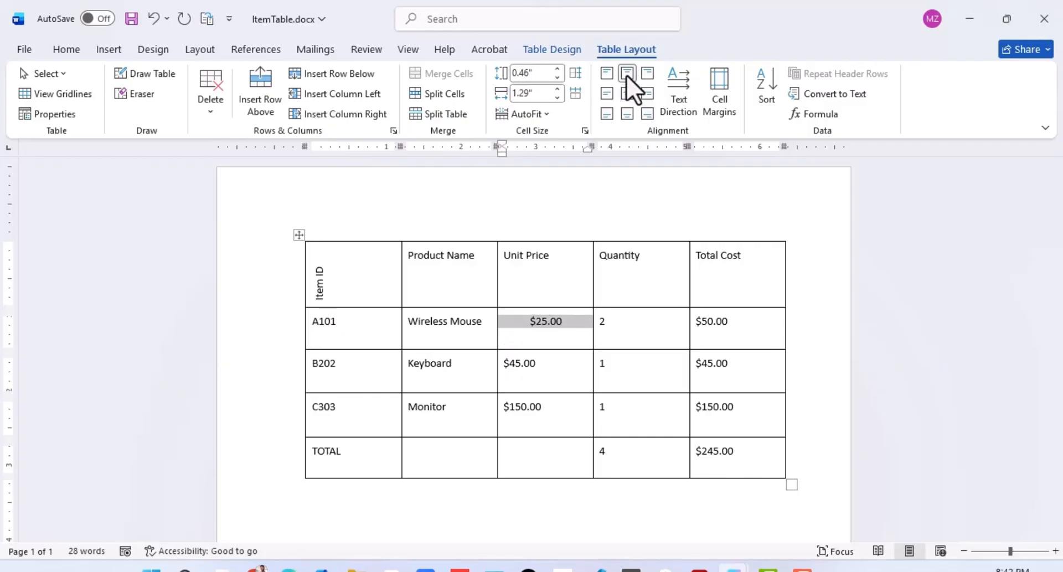
pyautogui.click(623, 110)
pyautogui.click(603, 91)
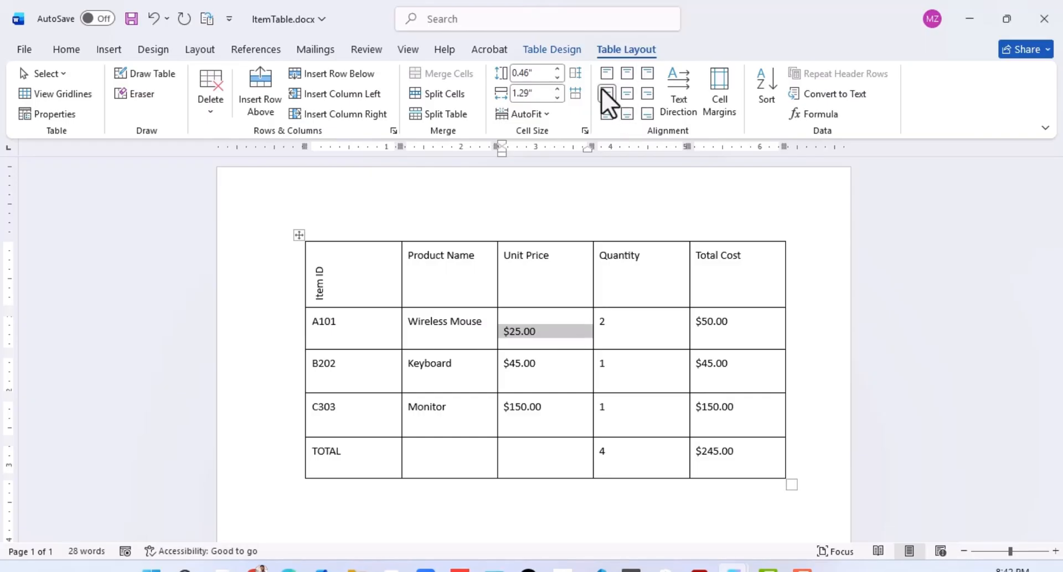
pyautogui.click(648, 93)
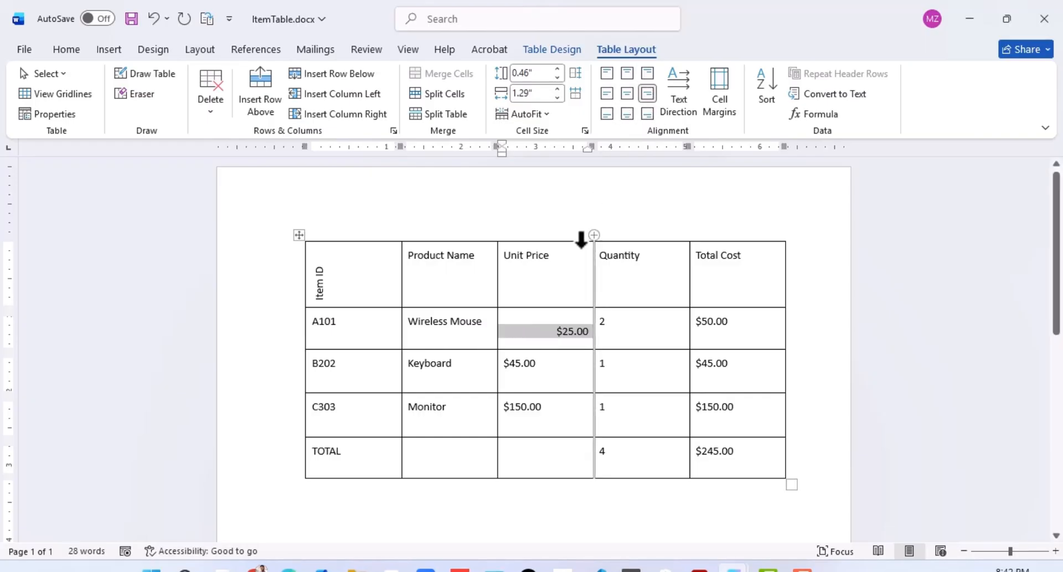
pyautogui.click(547, 340)
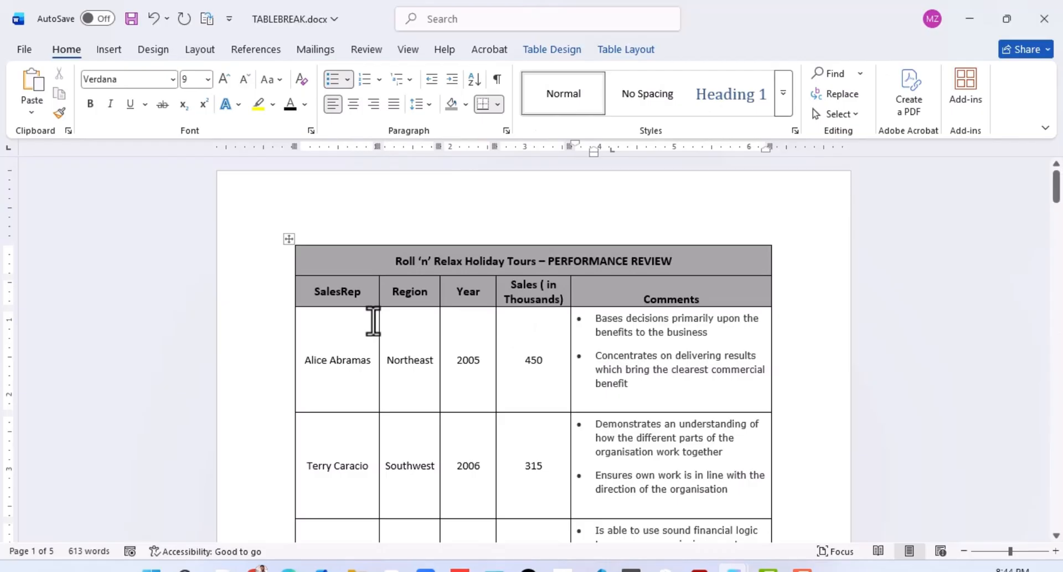
# Step: Set the title row and column heading row of the performance review table in TABLEBREAK.docx to repeat as header rows on every page
pyautogui.click(462, 360)
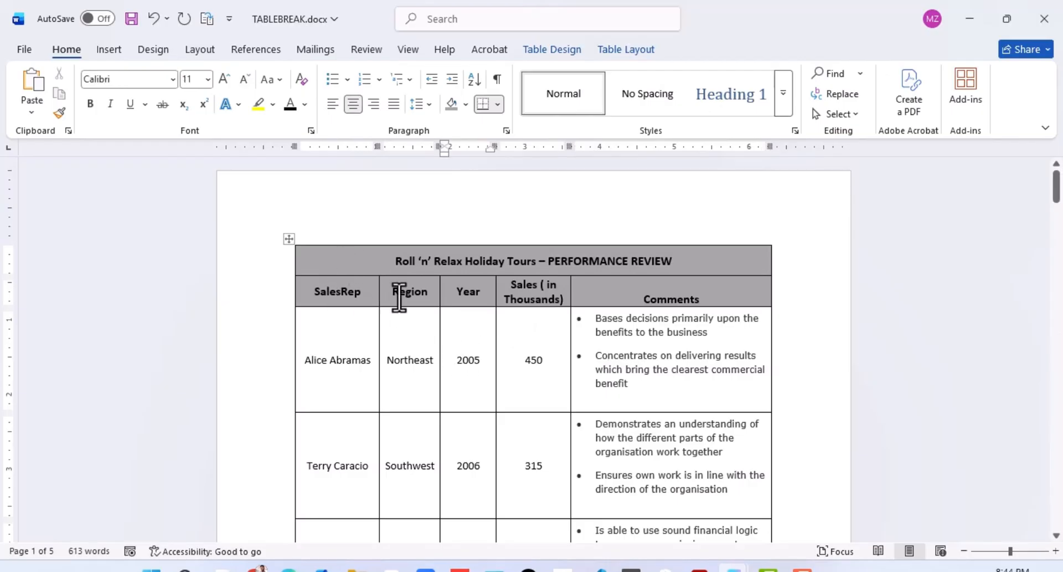
pyautogui.click(399, 293)
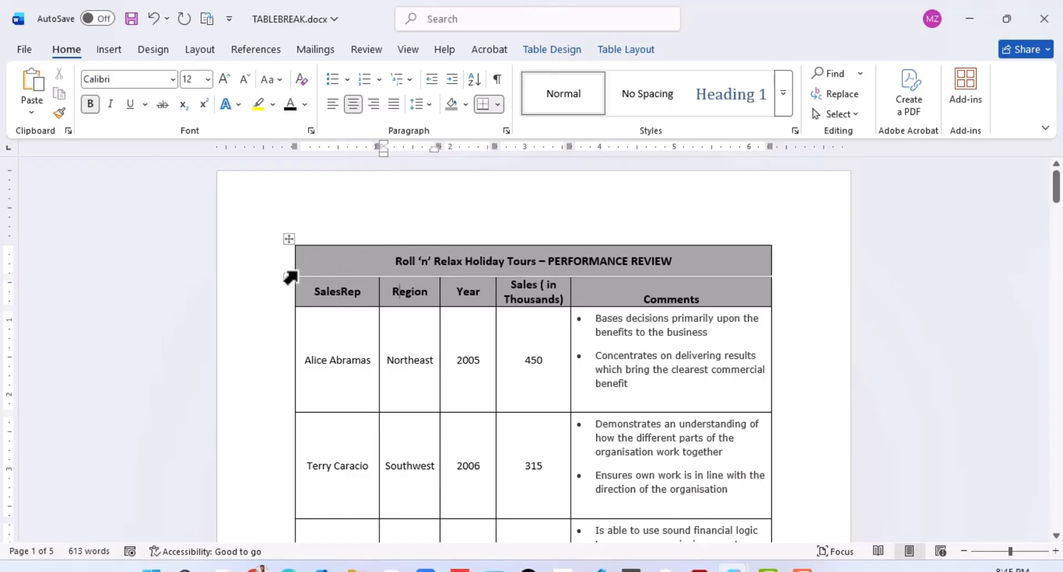
pyautogui.click(345, 289)
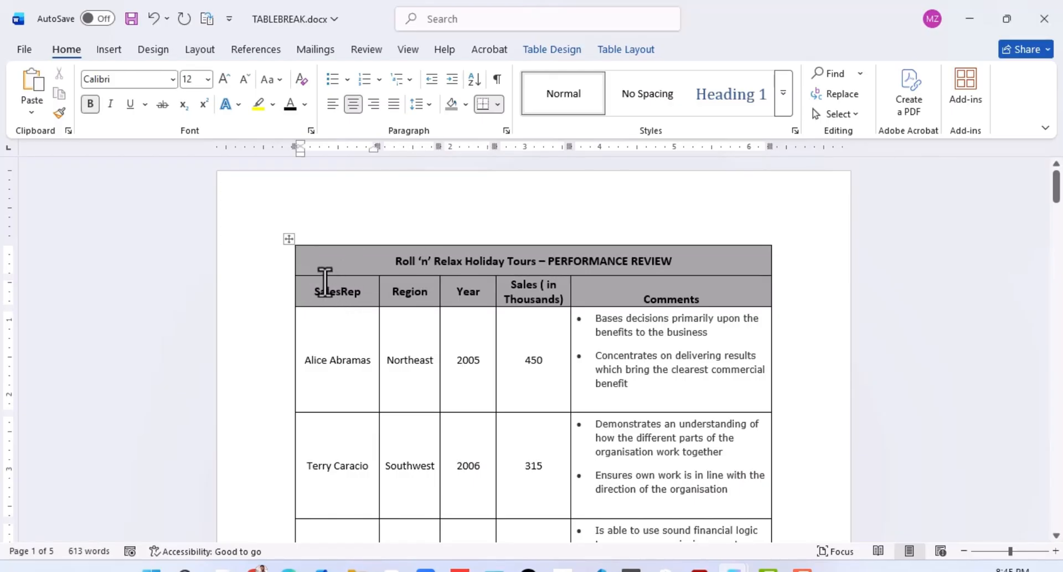
pyautogui.moveTo(291, 268); pyautogui.dragTo(705, 296)
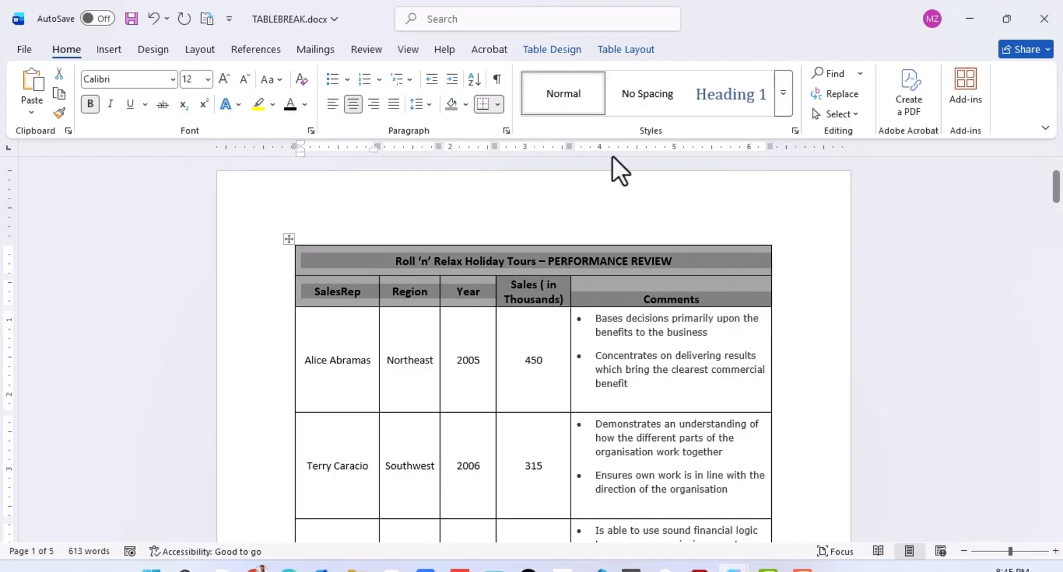
pyautogui.click(630, 49)
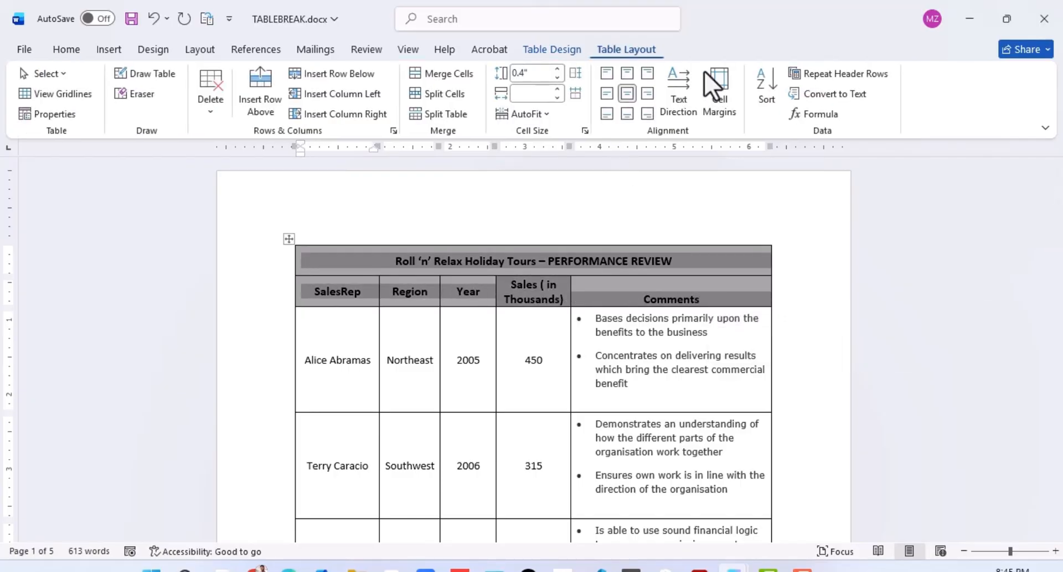
pyautogui.click(847, 75)
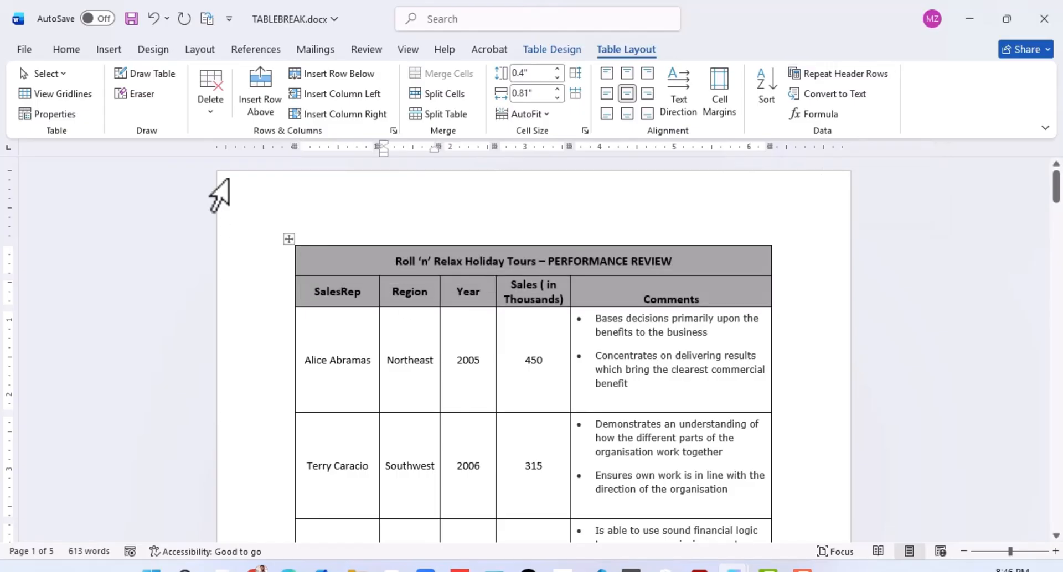
# Step: Check the table's header rows on pages 1 to 3 in the print preview, and return to the document
pyautogui.click(24, 50)
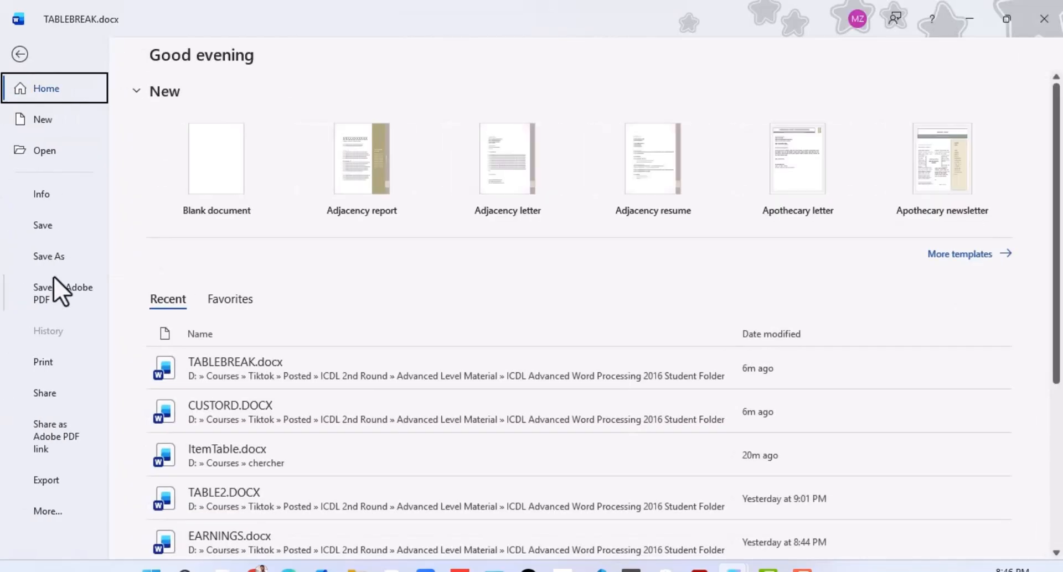
pyautogui.click(41, 364)
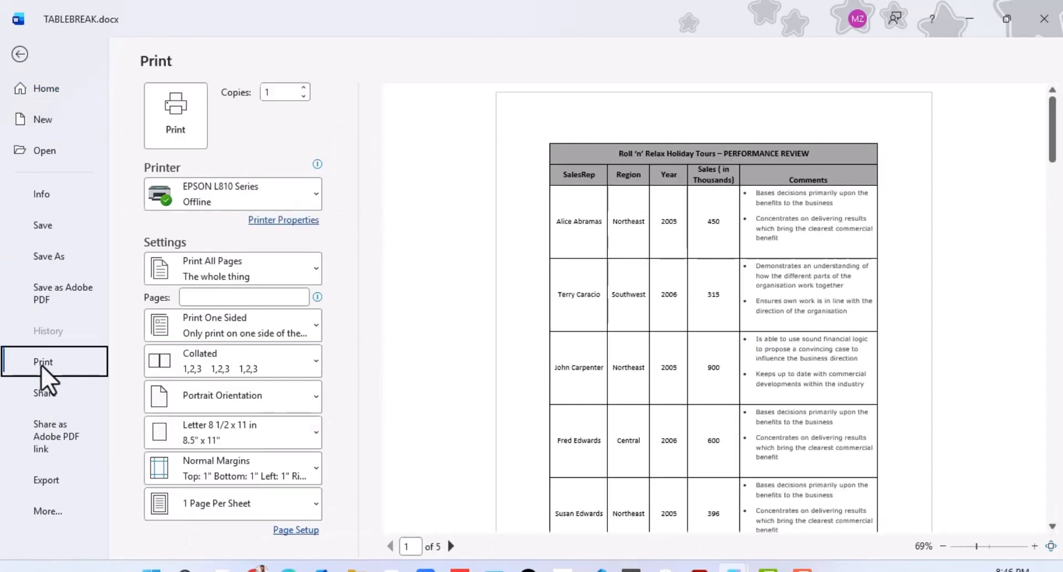
pyautogui.click(584, 301)
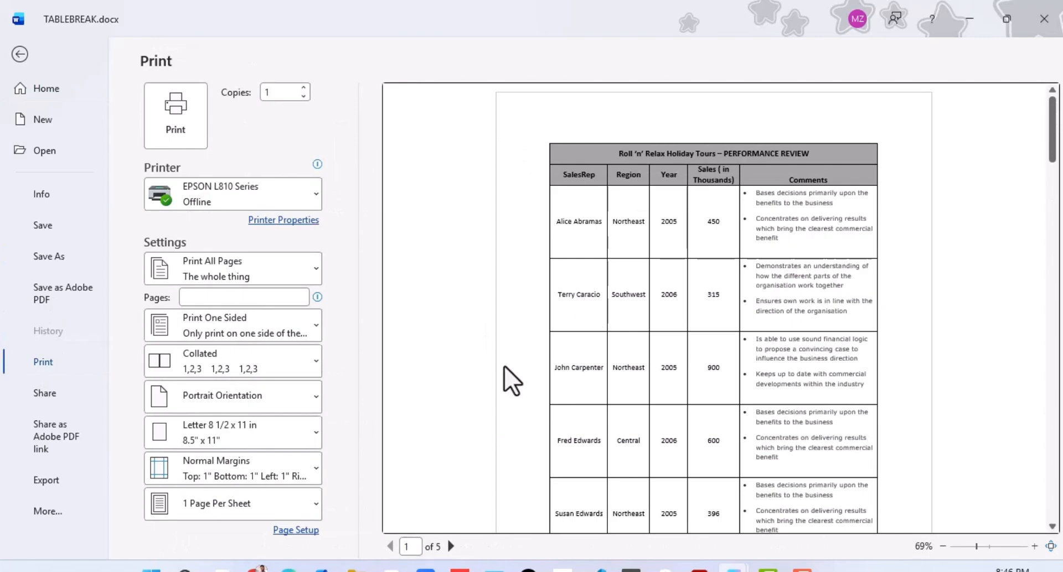
pyautogui.click(452, 547)
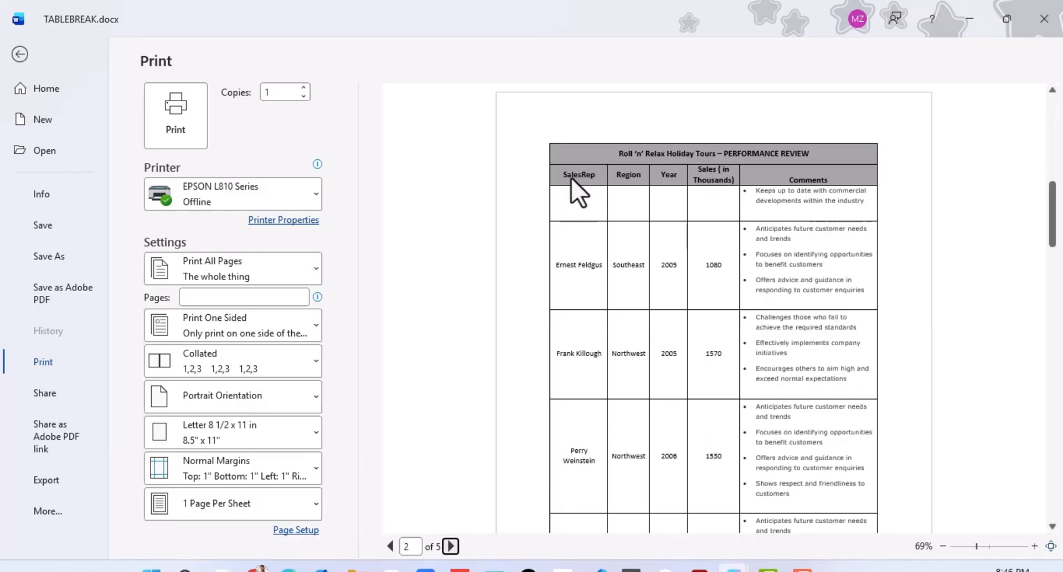
pyautogui.click(452, 547)
pyautogui.click(611, 340)
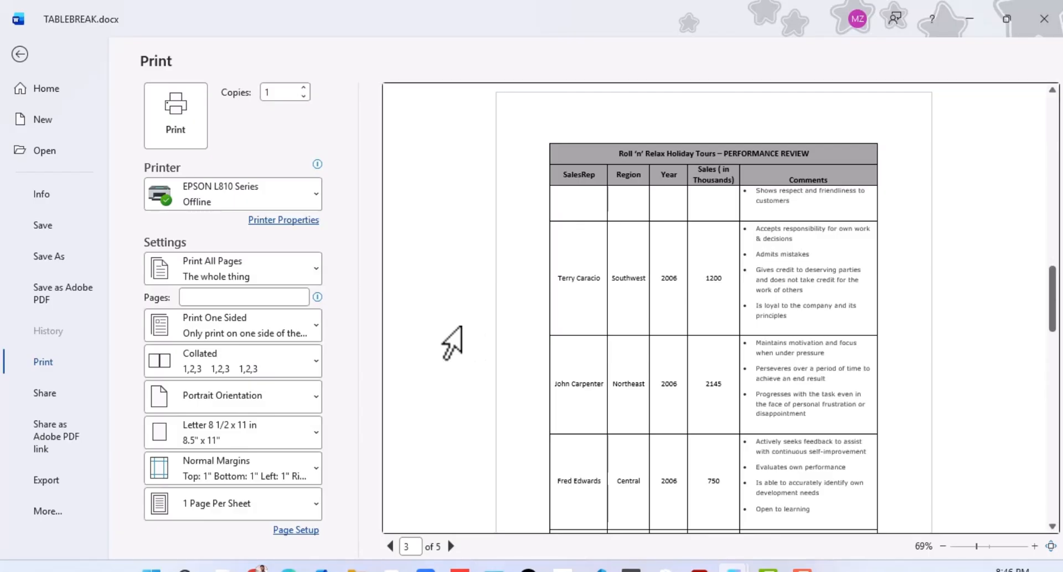
pyautogui.click(20, 55)
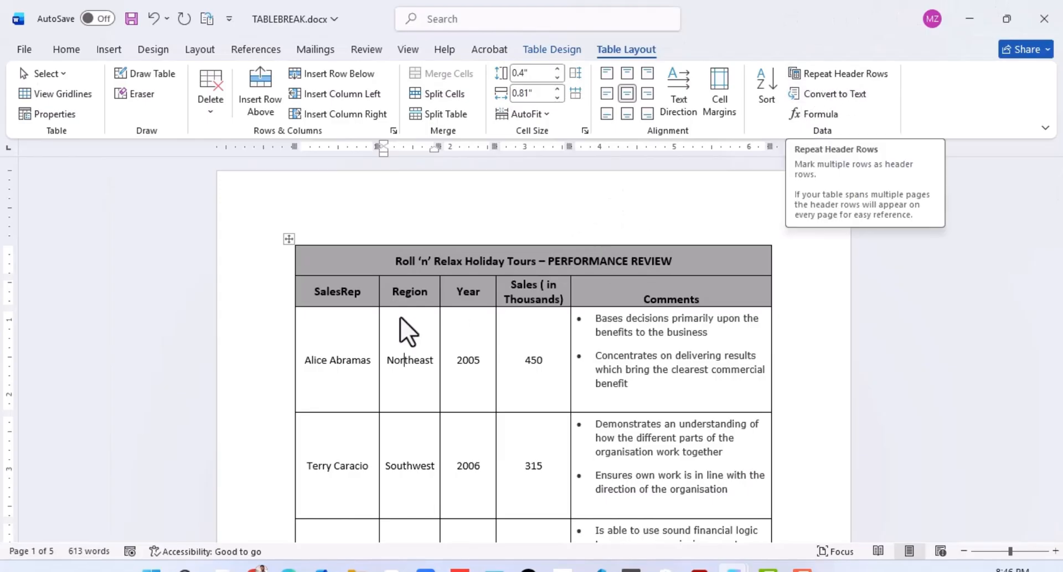
# Step: Examine how the last table row on page 1 is laid out across the break to page 2
pyautogui.scroll(-10, 400, 317)
pyautogui.click(352, 325)
pyautogui.scroll(-1, 343, 351)
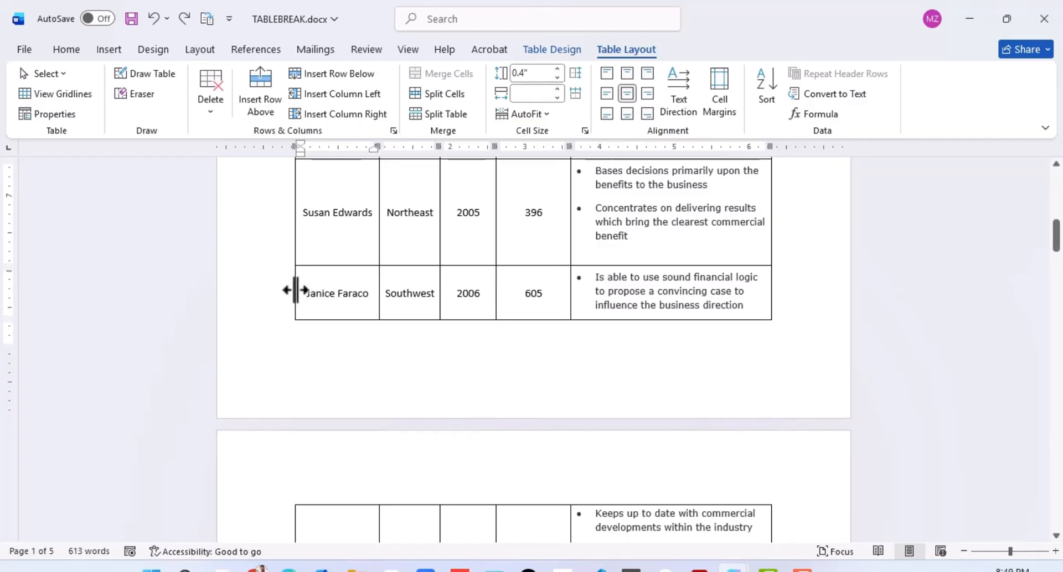
pyautogui.scroll(-3, 322, 306)
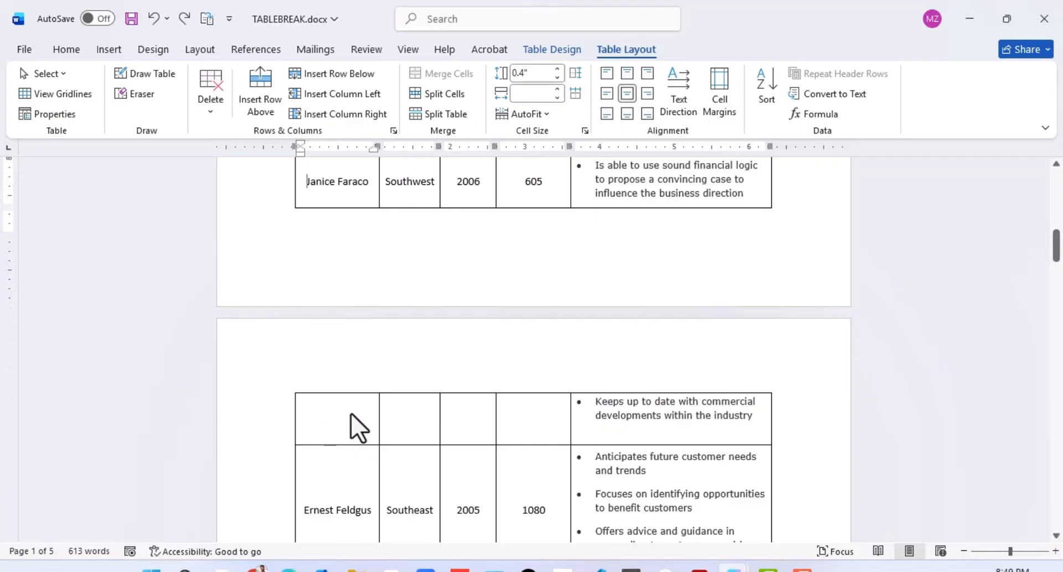
pyautogui.scroll(3, 375, 408)
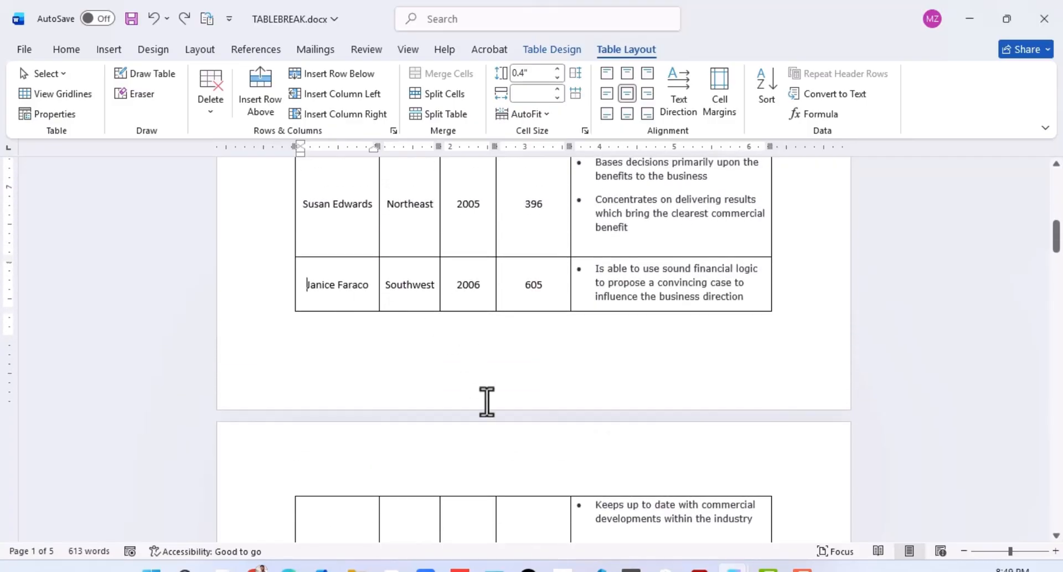
pyautogui.scroll(-3, 486, 402)
pyautogui.click(605, 403)
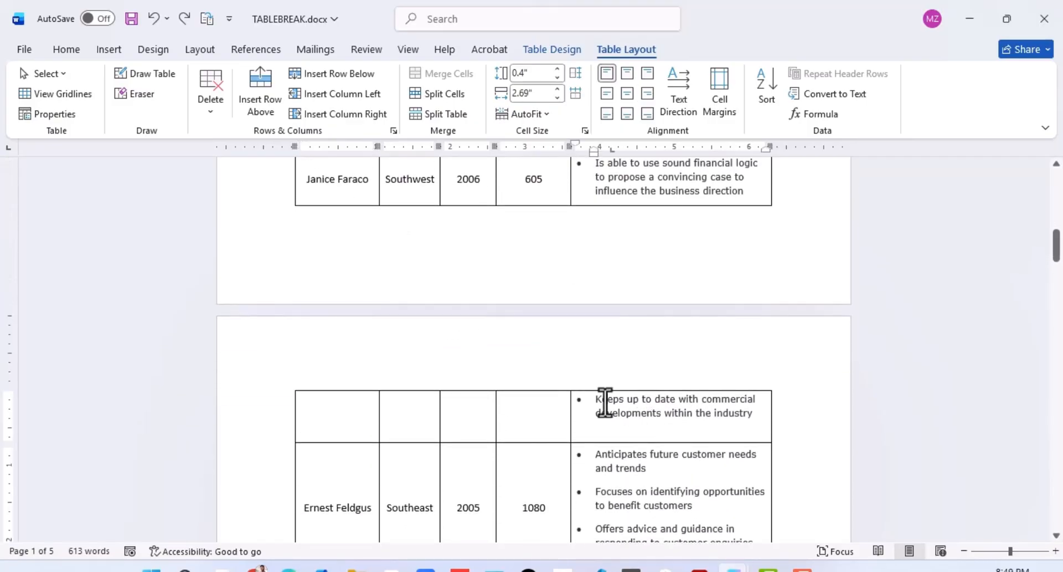
pyautogui.scroll(2, 504, 421)
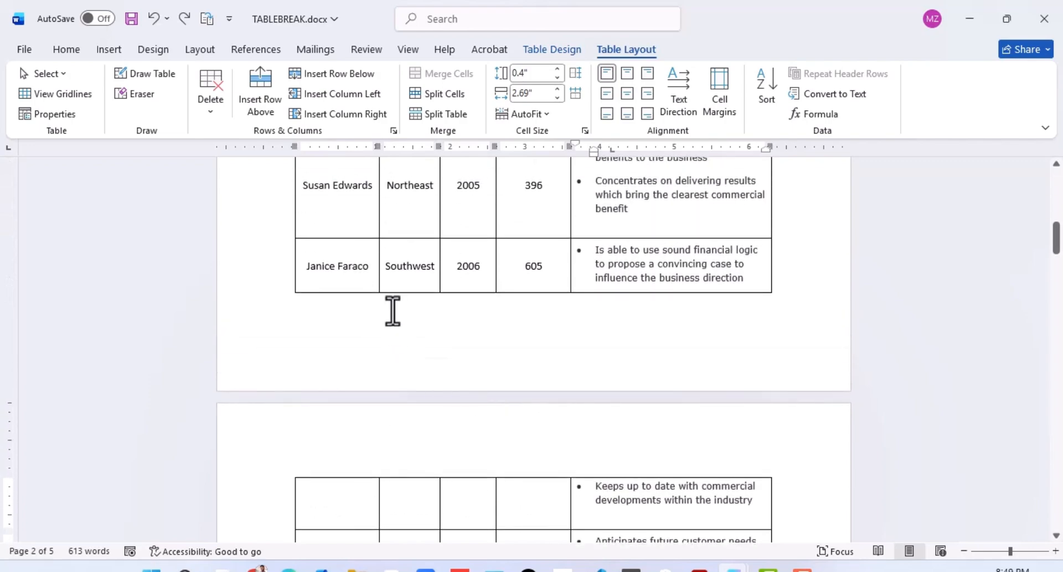
# Step: Turn off allowing the last table row on page 1 to break across pages
pyautogui.moveTo(304, 272); pyautogui.dragTo(629, 285)
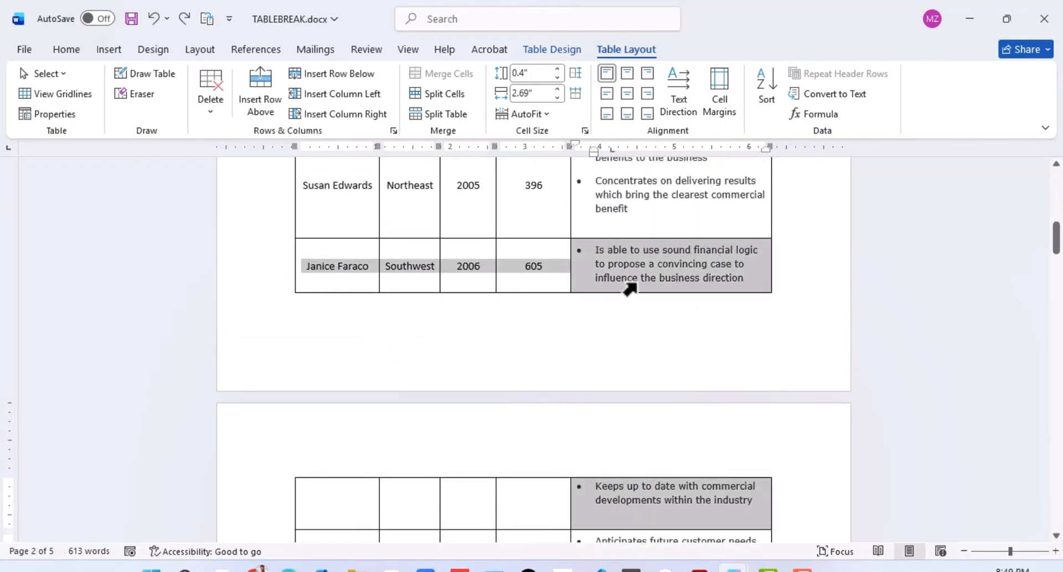
pyautogui.click(51, 115)
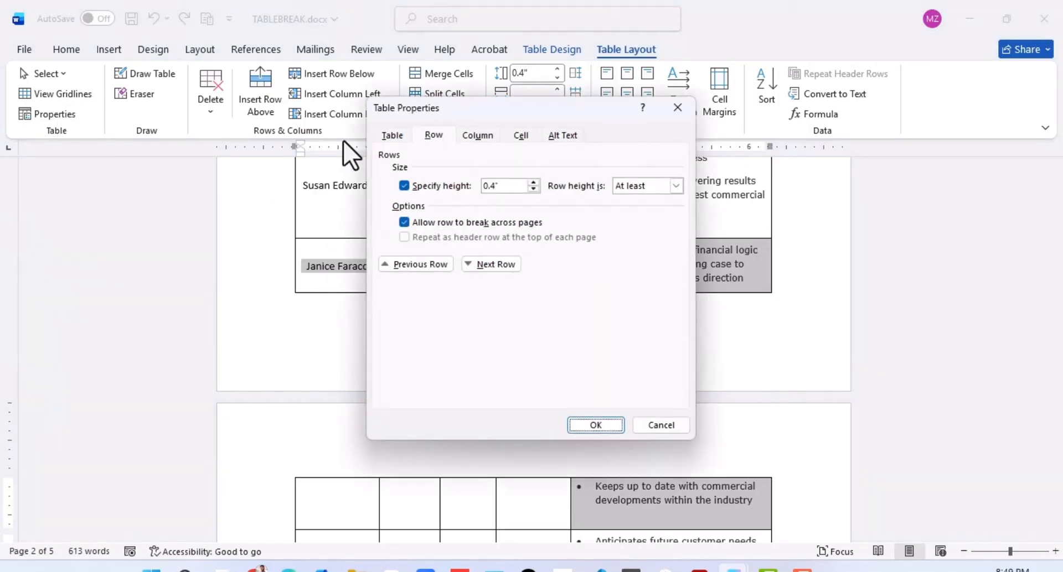
pyautogui.click(434, 136)
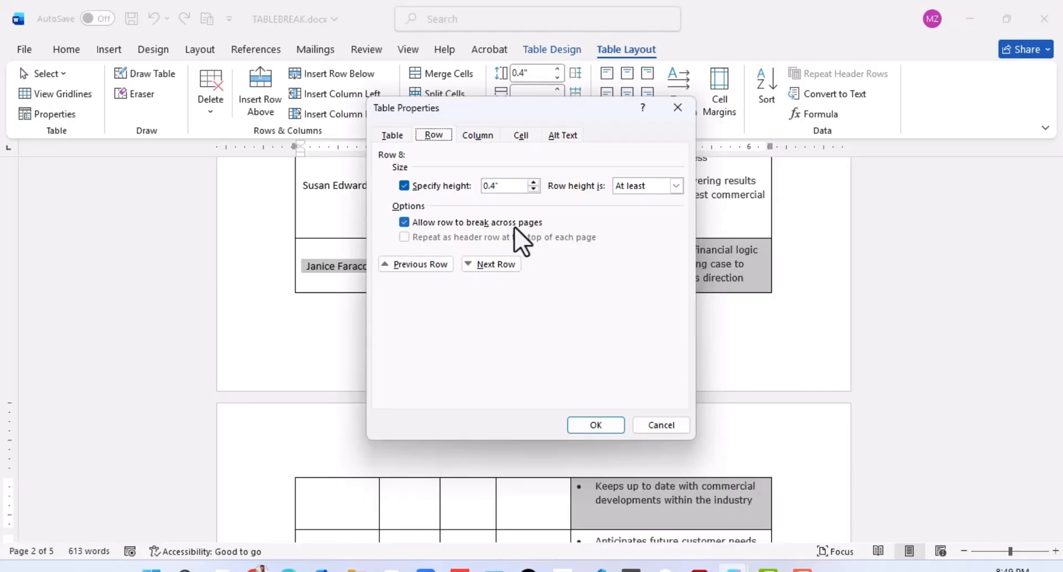
pyautogui.click(404, 223)
pyautogui.click(598, 430)
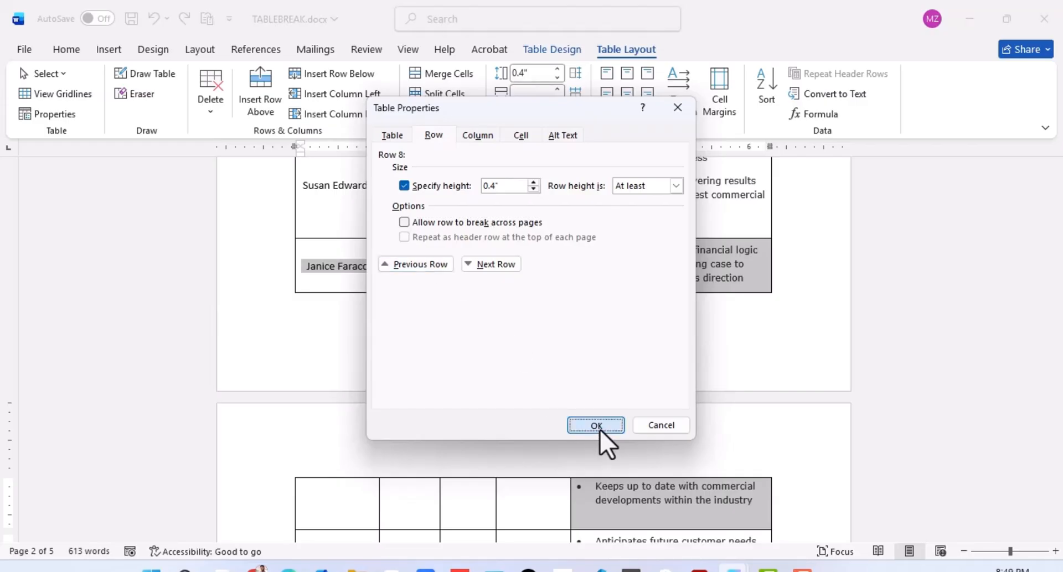
# Step: Check the placement of the changed table row around the break between pages 1 and 2
pyautogui.scroll(-3, 532, 339)
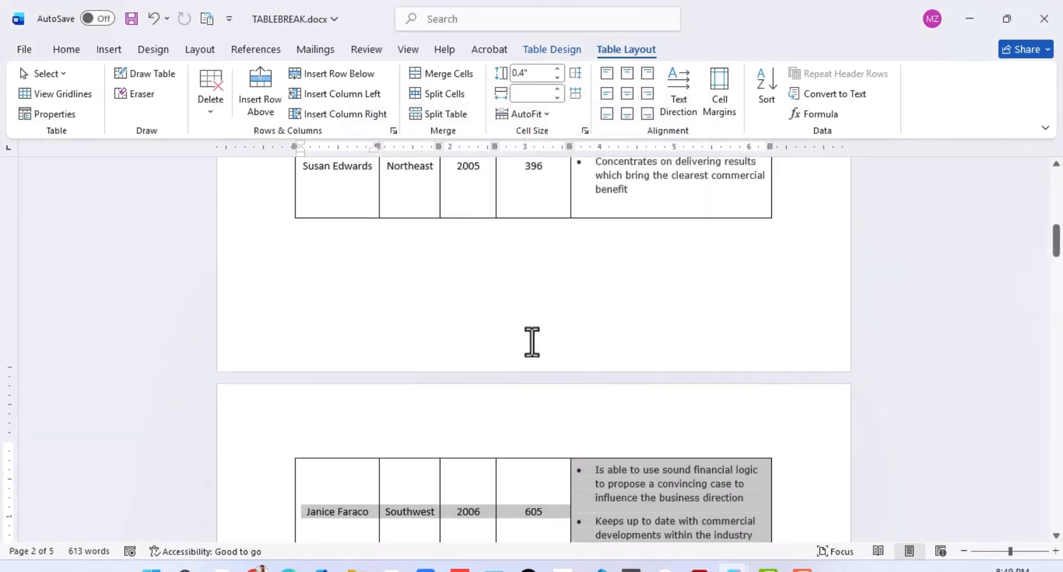
pyautogui.scroll(-2, 537, 356)
pyautogui.click(347, 354)
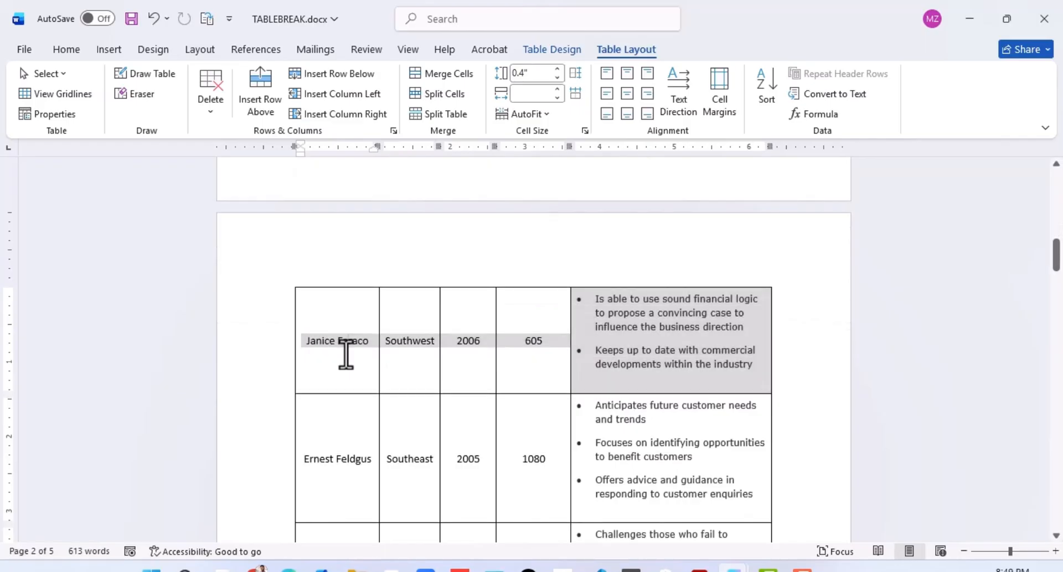
pyautogui.scroll(4, 345, 253)
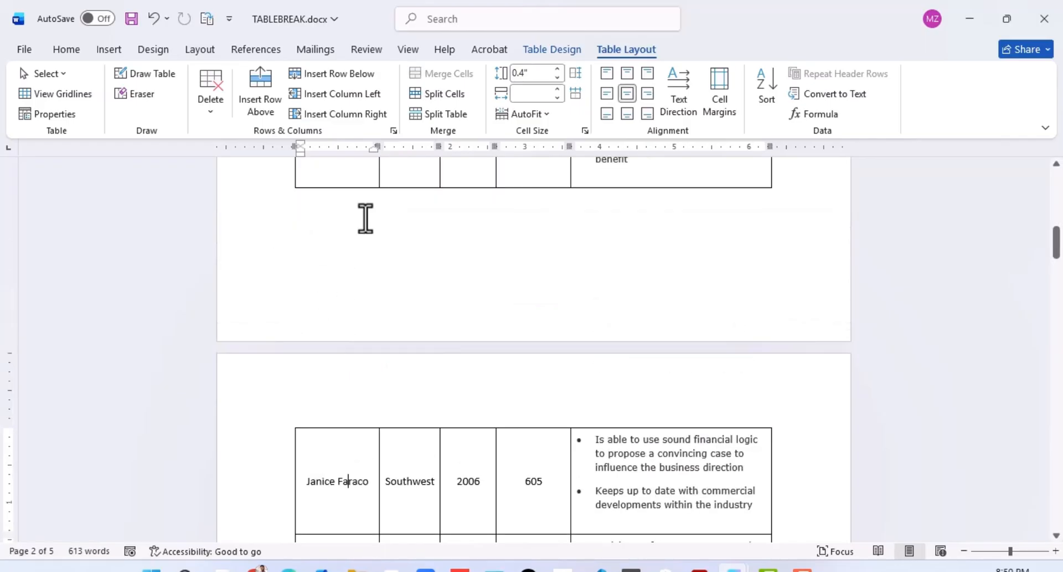
pyautogui.scroll(-2, 529, 495)
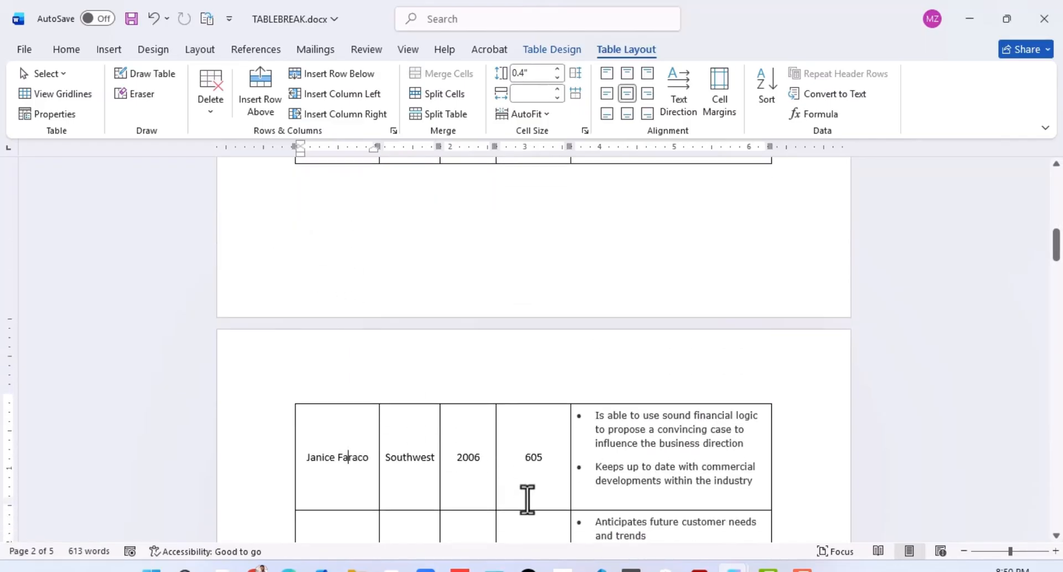
pyautogui.click(549, 463)
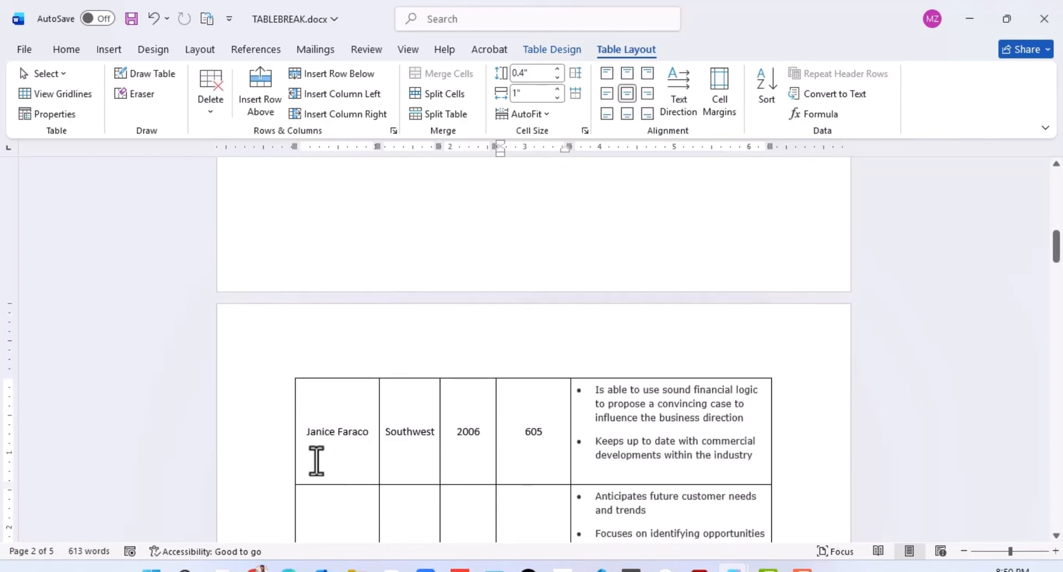
pyautogui.scroll(-3, 579, 437)
pyautogui.scroll(-5, 579, 437)
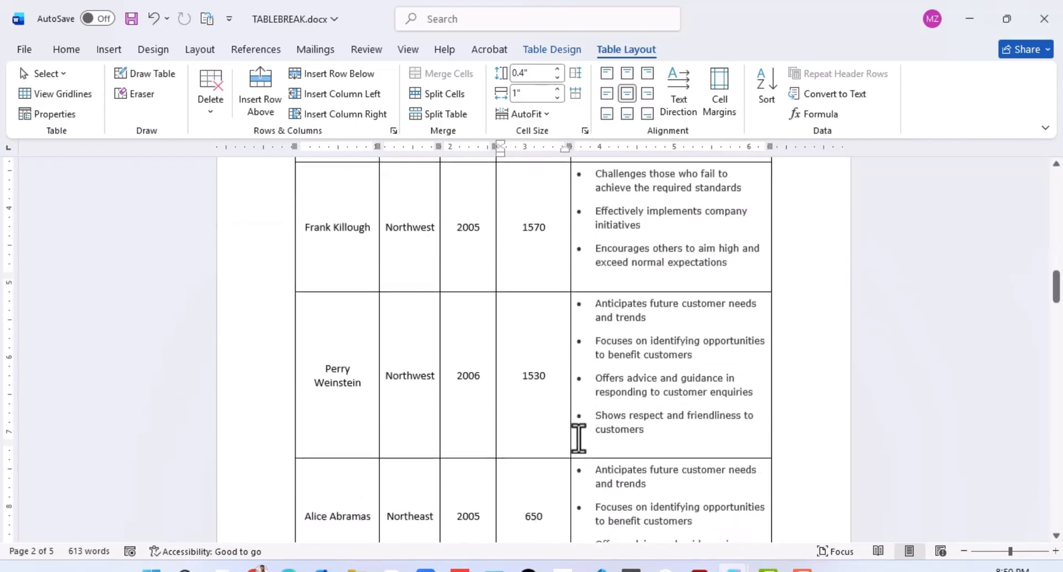
pyautogui.scroll(10, 579, 437)
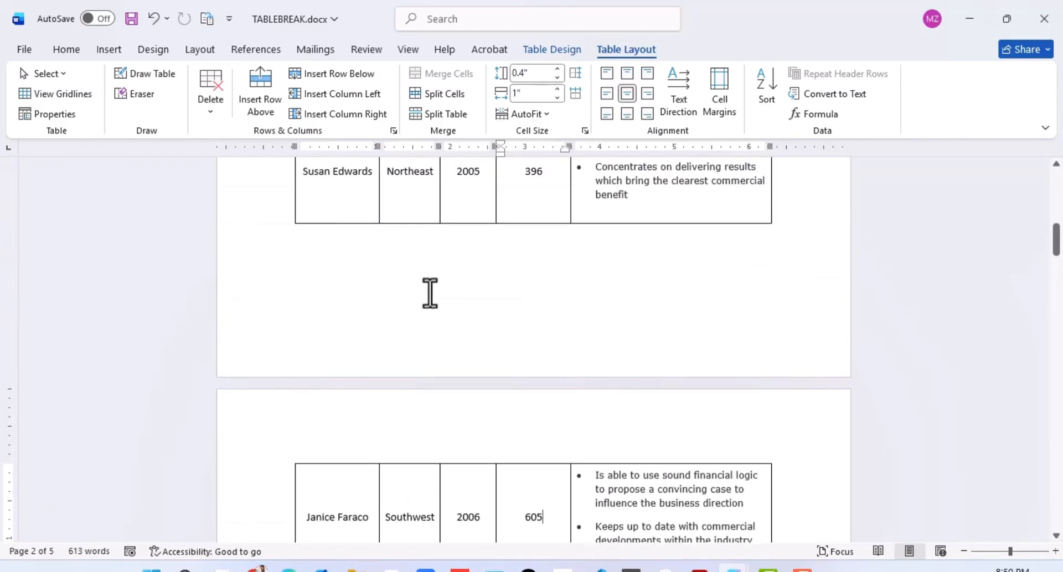
pyautogui.click(393, 205)
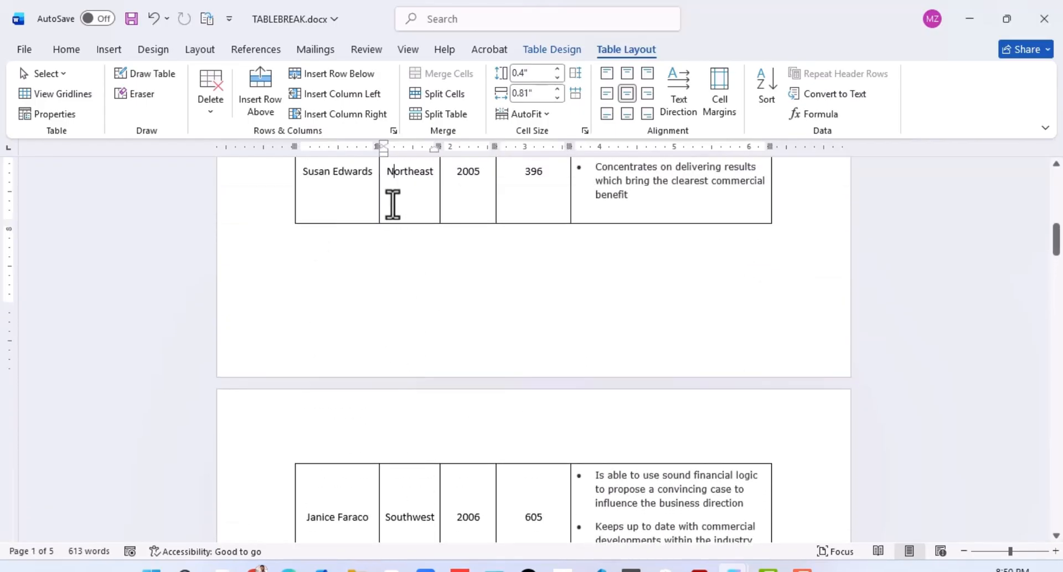
# Step: Switch to ItemTable.docx and sort its table, treating the first row as a header, by Total Cost in ascending order
pyautogui.hotkey('alt', 'Tab')
pyautogui.click(436, 295)
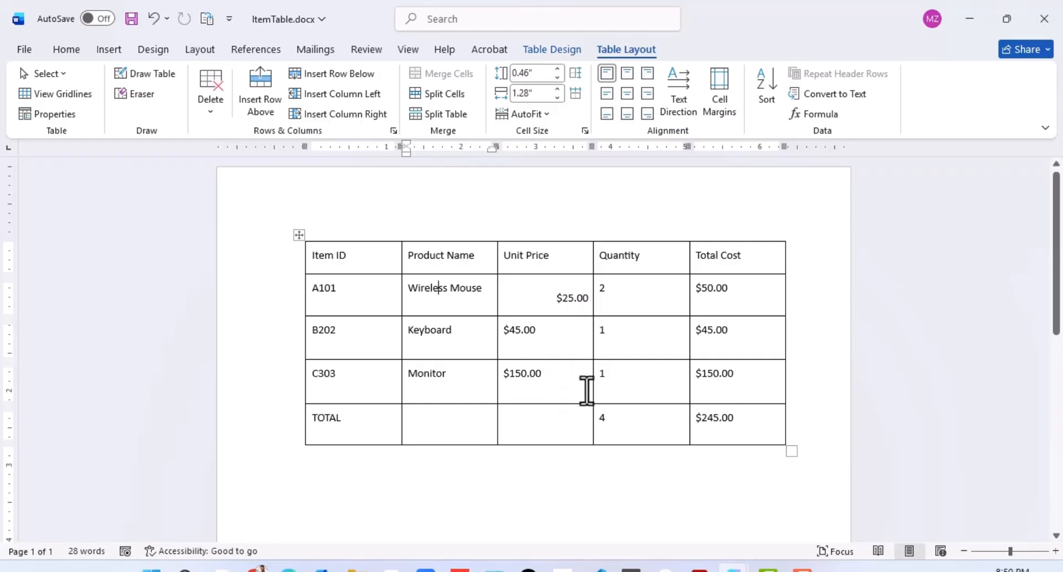
pyautogui.click(712, 296)
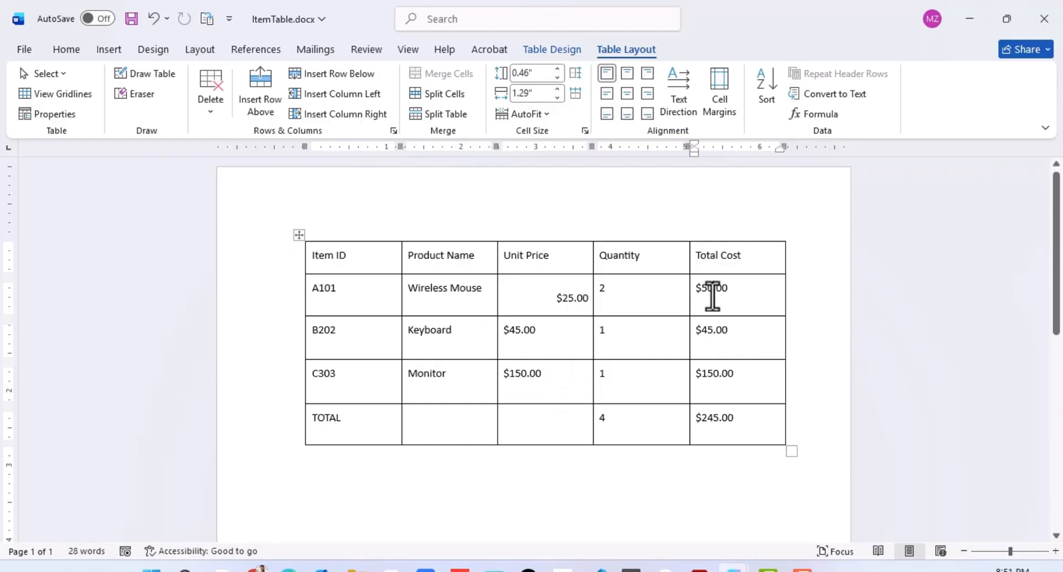
pyautogui.click(670, 296)
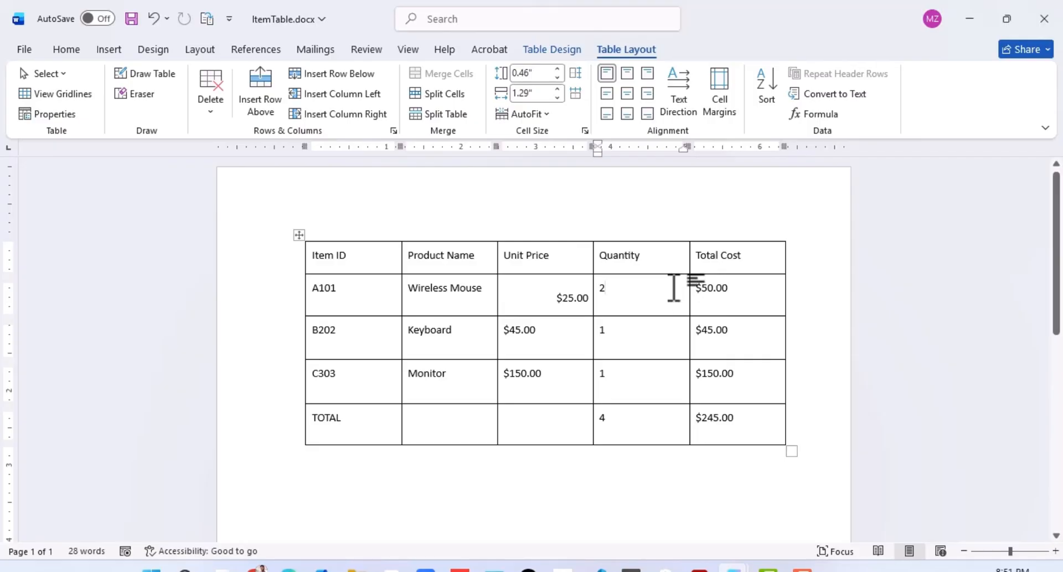
pyautogui.click(768, 95)
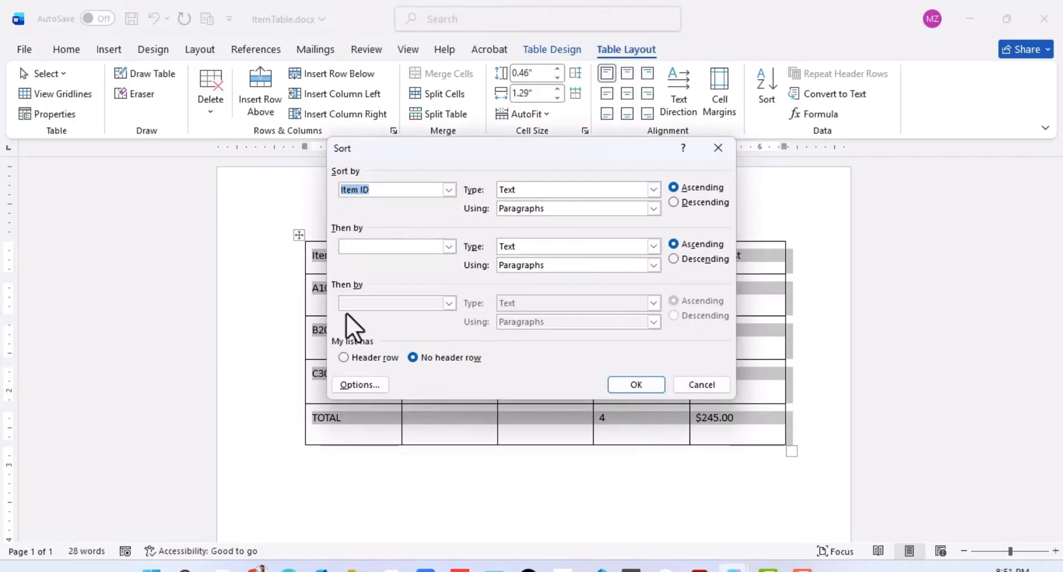
pyautogui.click(343, 358)
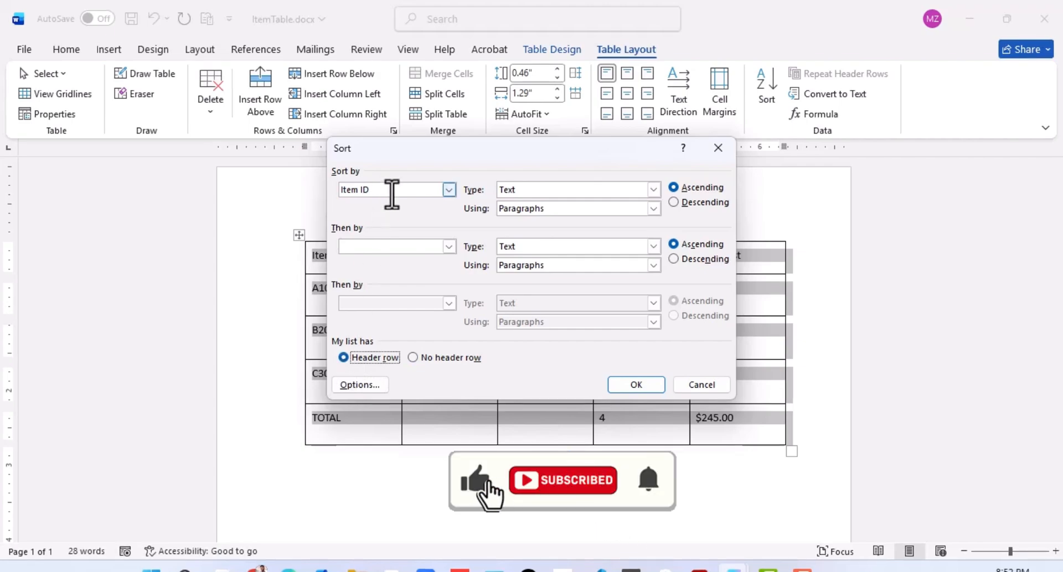
pyautogui.click(450, 189)
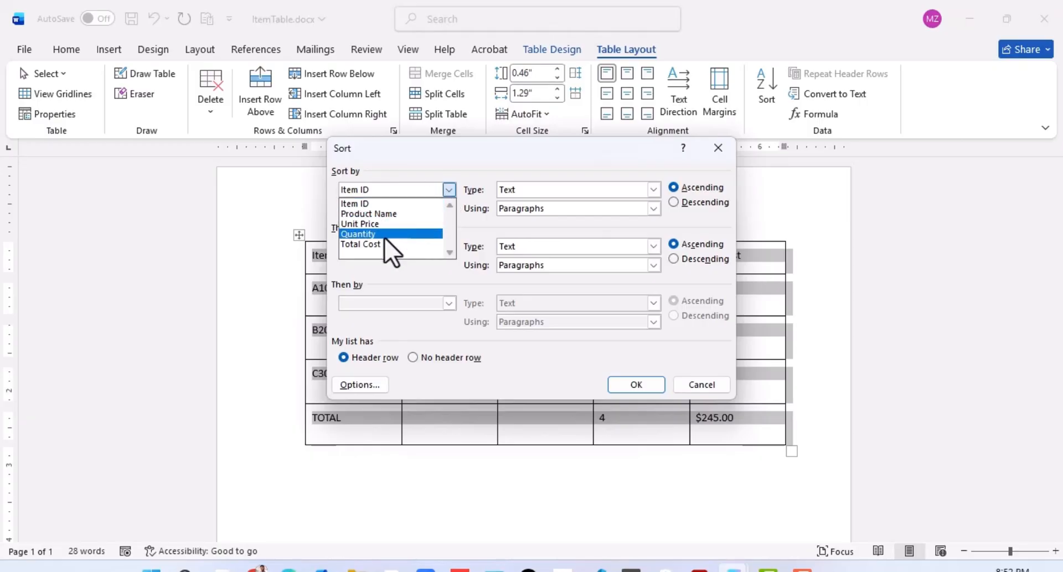
pyautogui.click(363, 245)
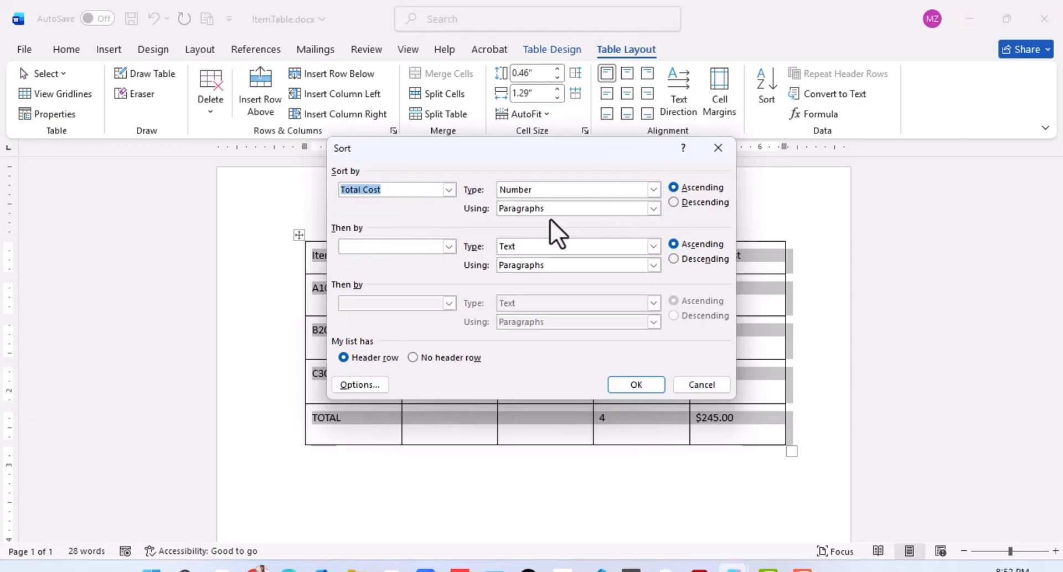
pyautogui.click(636, 384)
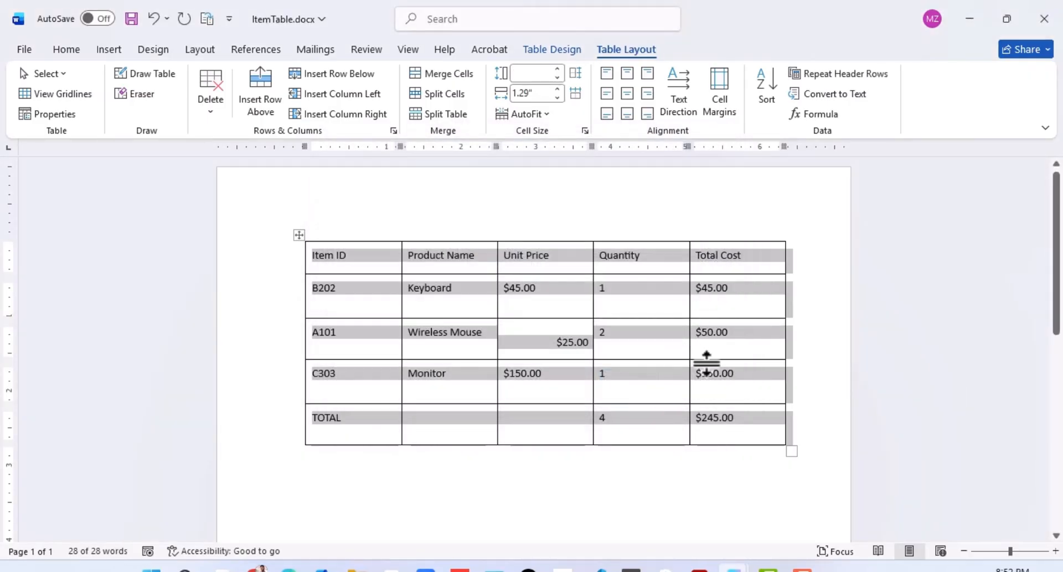
pyautogui.click(724, 420)
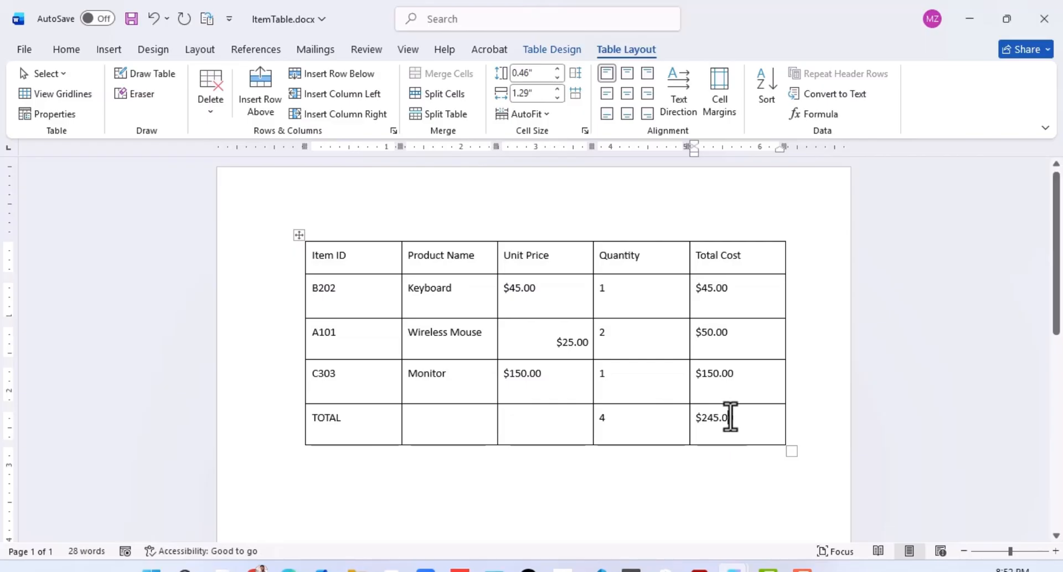
pyautogui.click(743, 380)
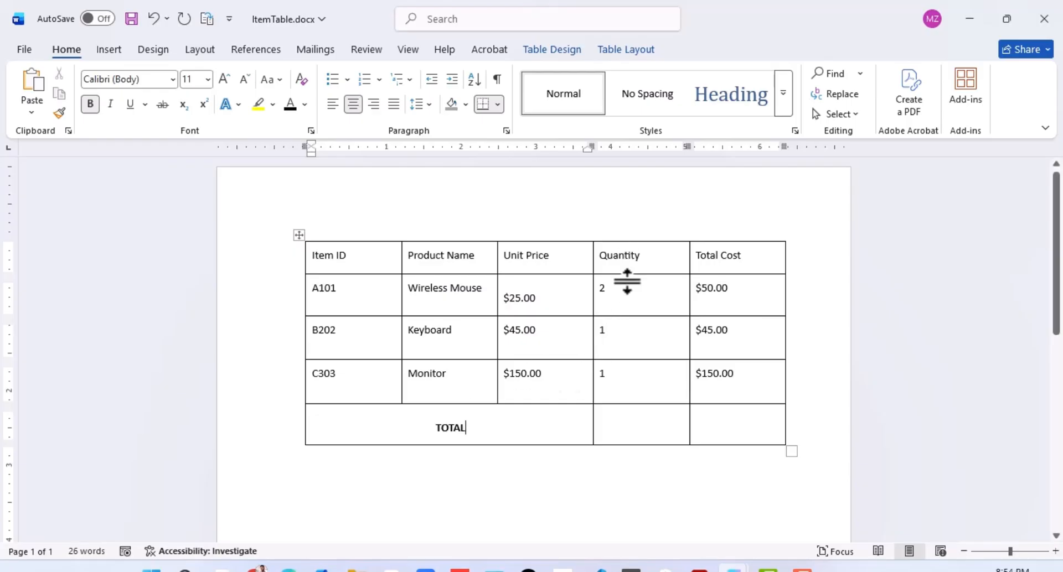
# Step: Insert the formula =SUM(ABOVE) in the Quantity cell of the TOTAL row
pyautogui.click(624, 425)
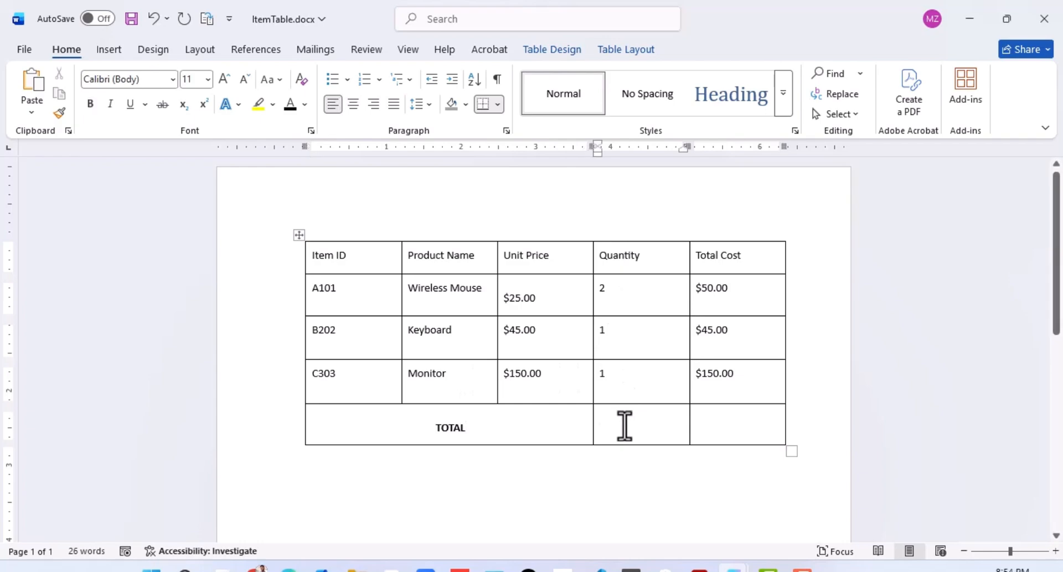
pyautogui.click(619, 55)
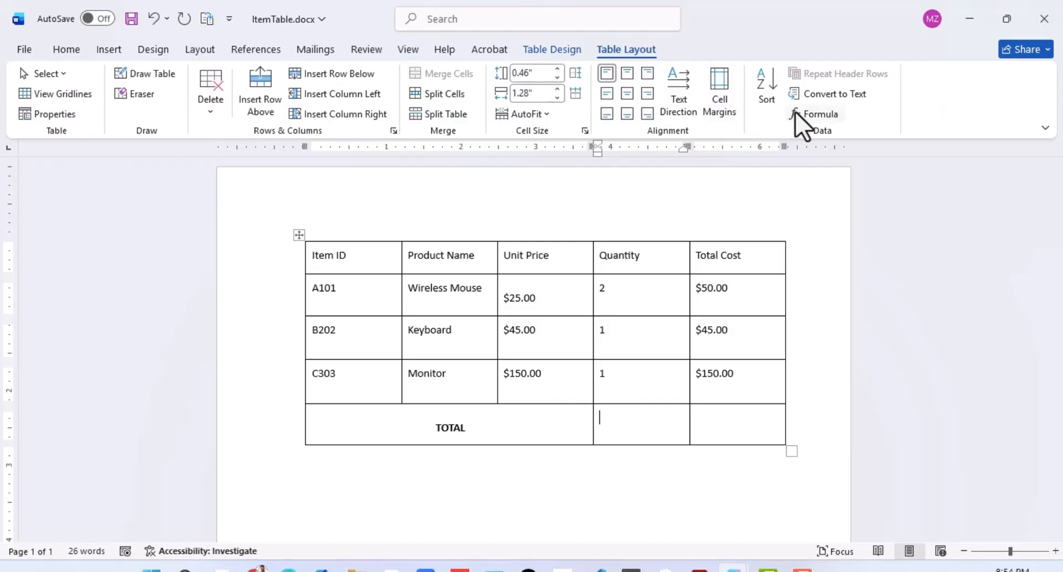
pyautogui.click(816, 116)
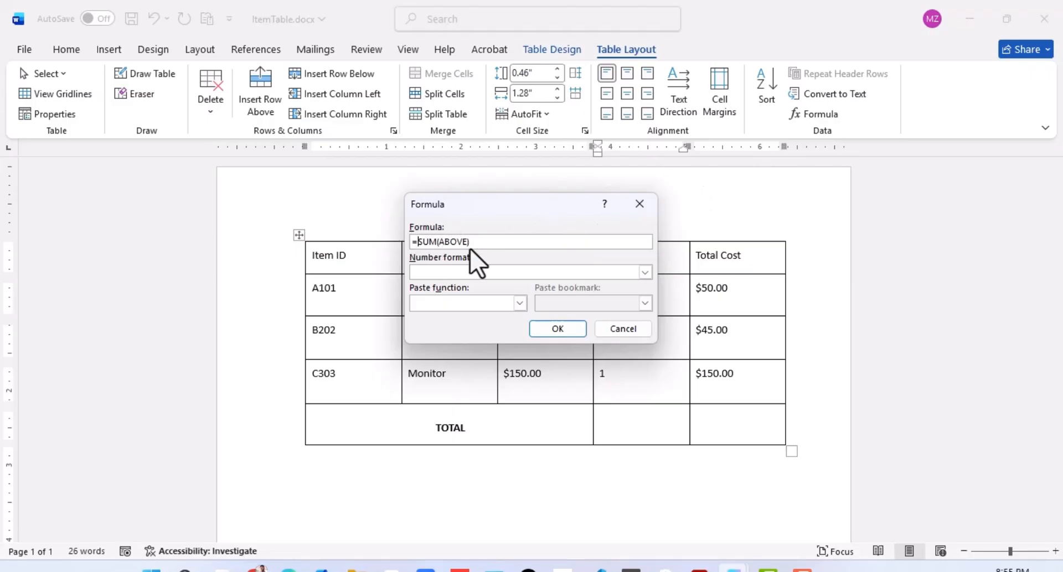
pyautogui.click(491, 241)
pyautogui.click(559, 329)
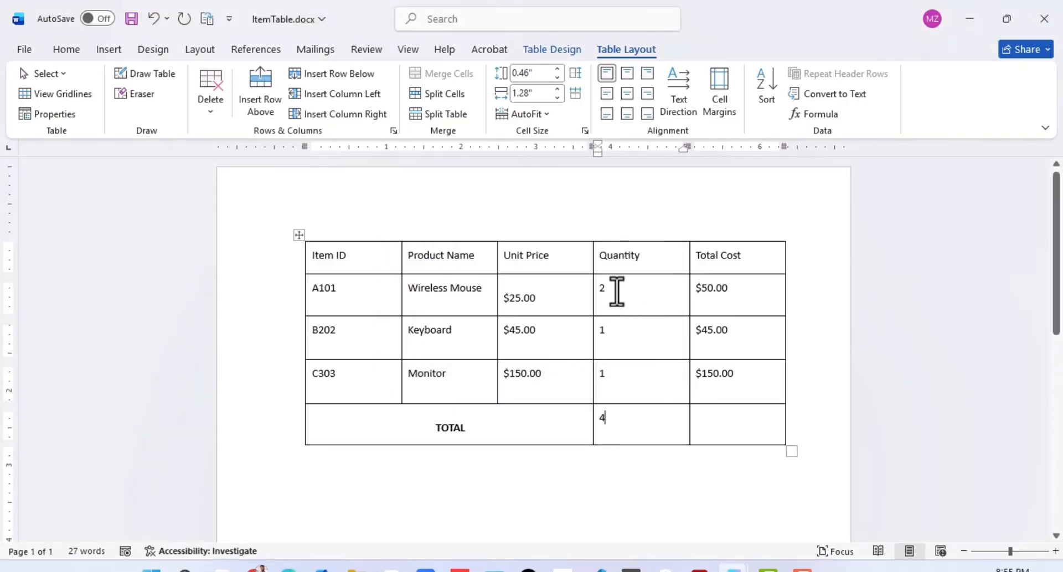
# Step: Insert the formula =SUM(ABOVE) with number format $#,##0.00;($#,##0.00) in the Total Cost cell of the TOTAL row
pyautogui.click(715, 422)
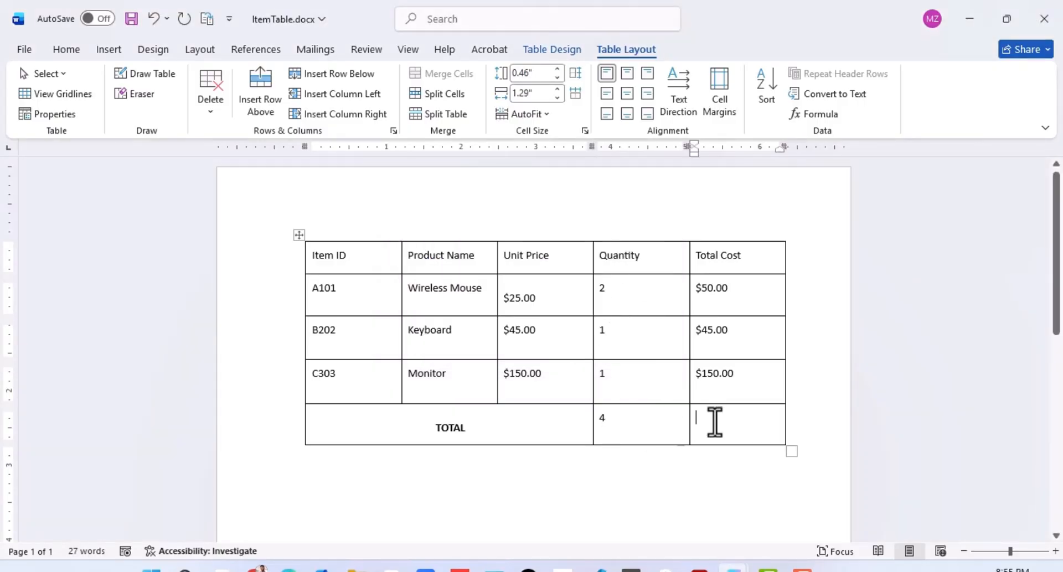
pyautogui.click(819, 114)
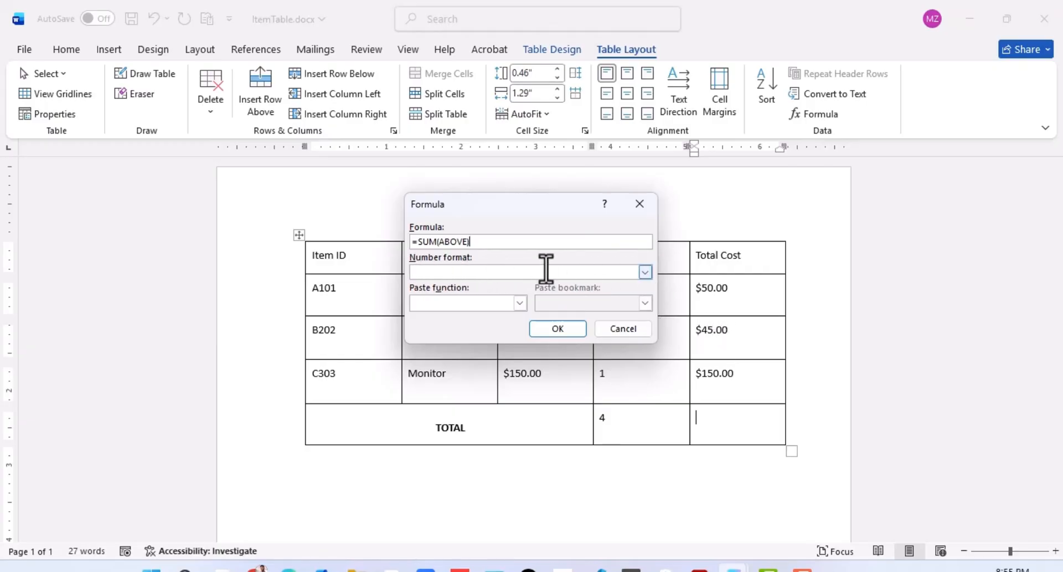
pyautogui.click(647, 273)
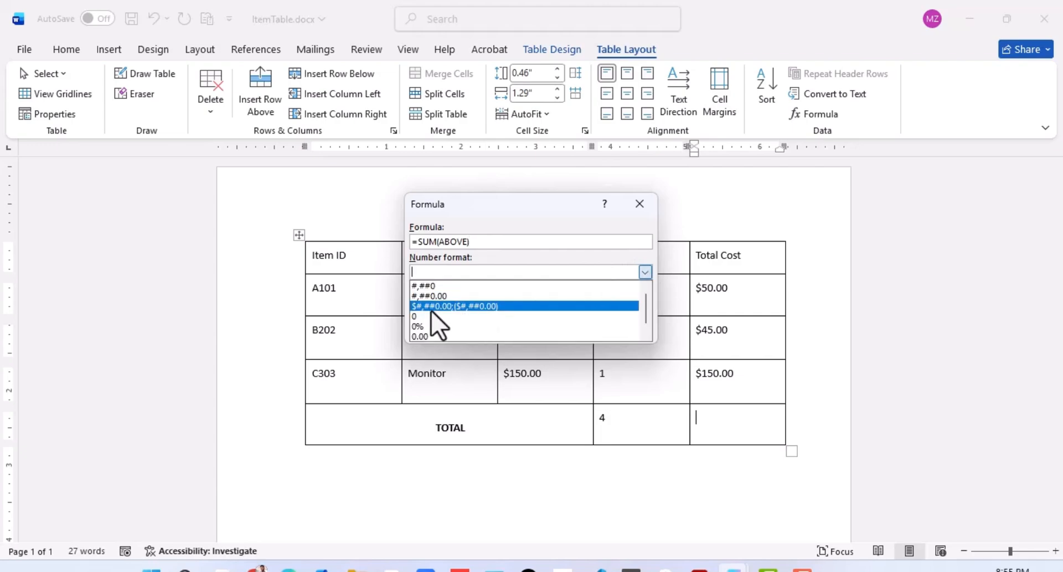
pyautogui.click(467, 306)
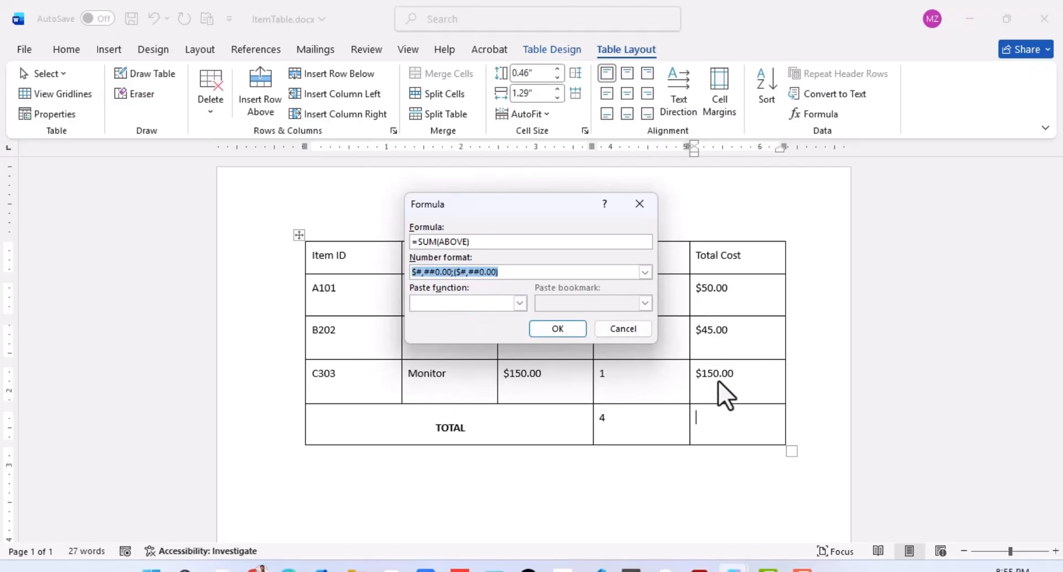
pyautogui.click(561, 329)
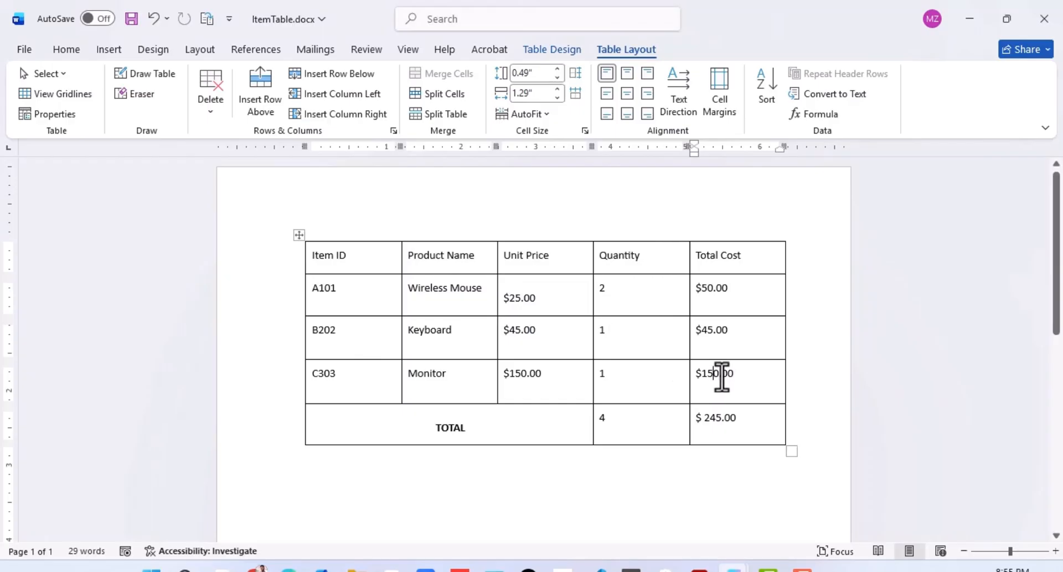
# Step: Change the Monitor row's Total Cost to $155.00
pyautogui.press('BackSpace')
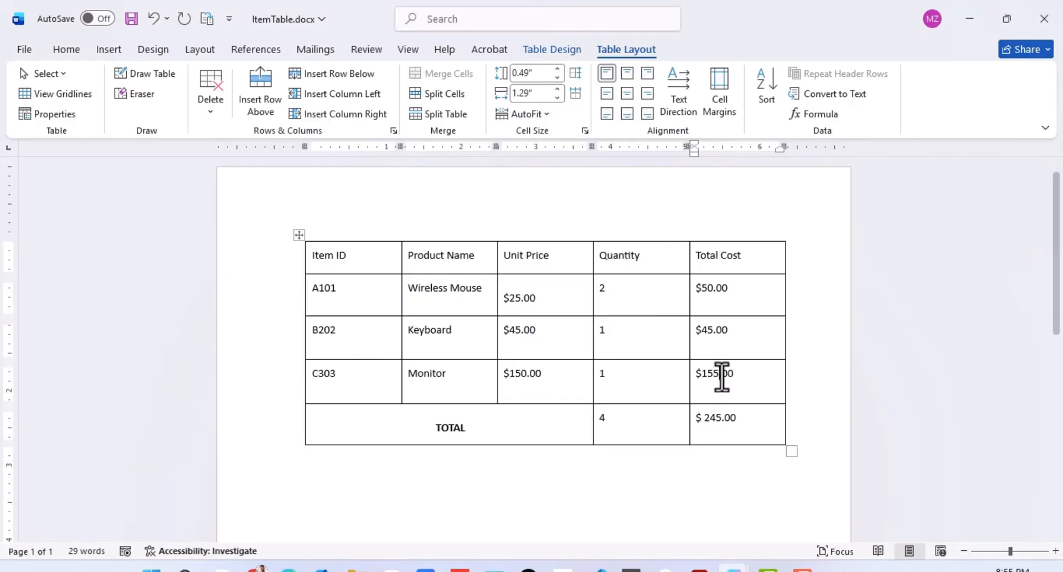
pyautogui.write('5')
pyautogui.click(781, 383)
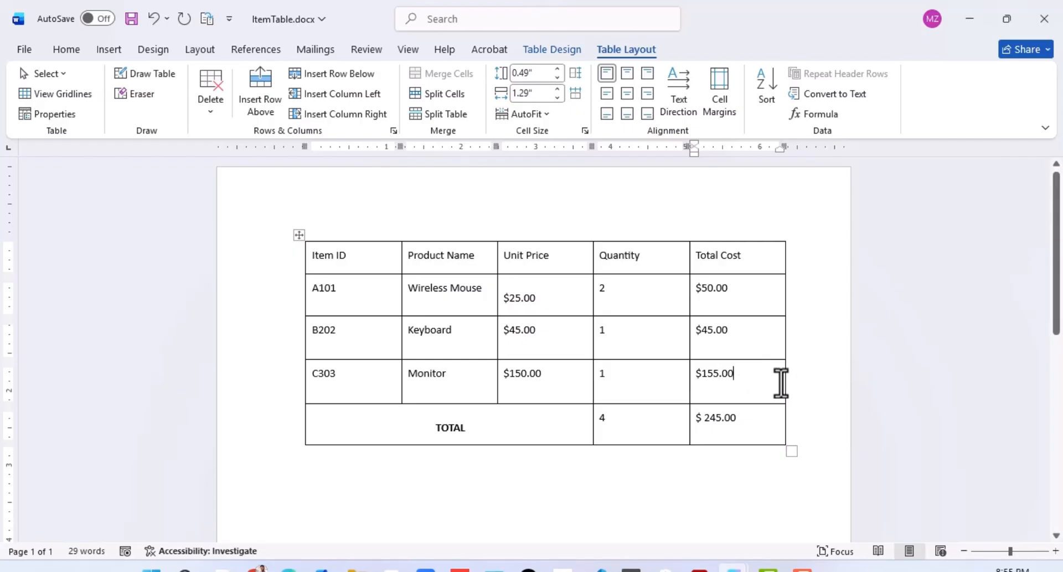
# Step: Update the formula field in the Total Cost cell of the TOTAL row so it recalculates
pyautogui.tripleClick(742, 419)
pyautogui.click(744, 419)
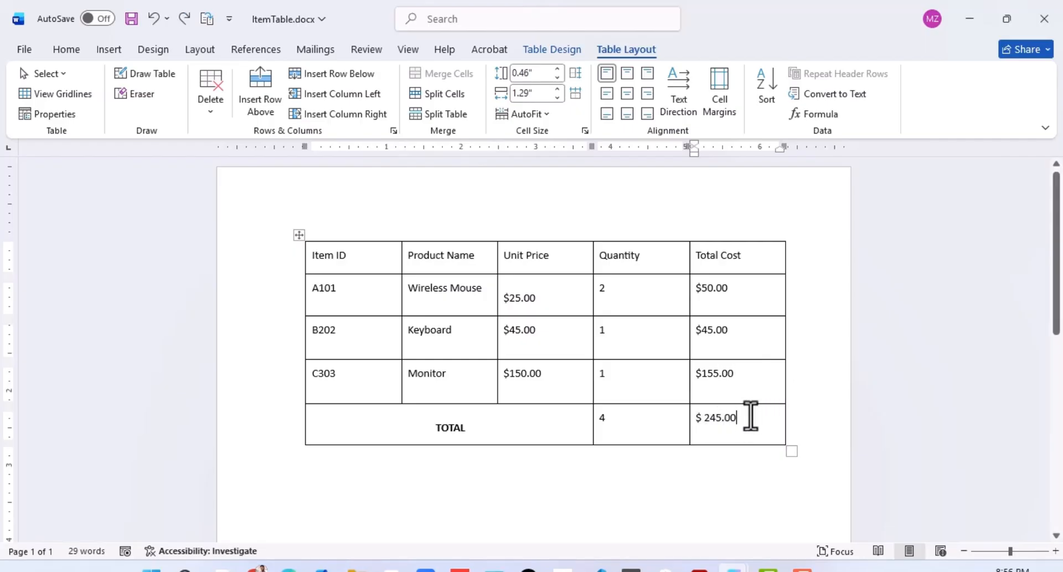
pyautogui.tripleClick(711, 418)
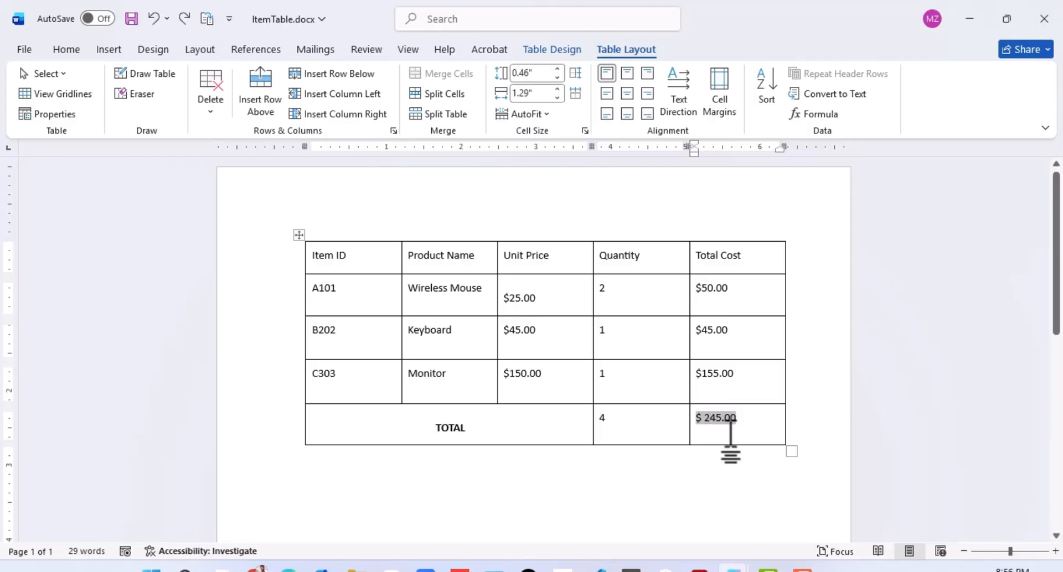
pyautogui.rightClick(713, 419)
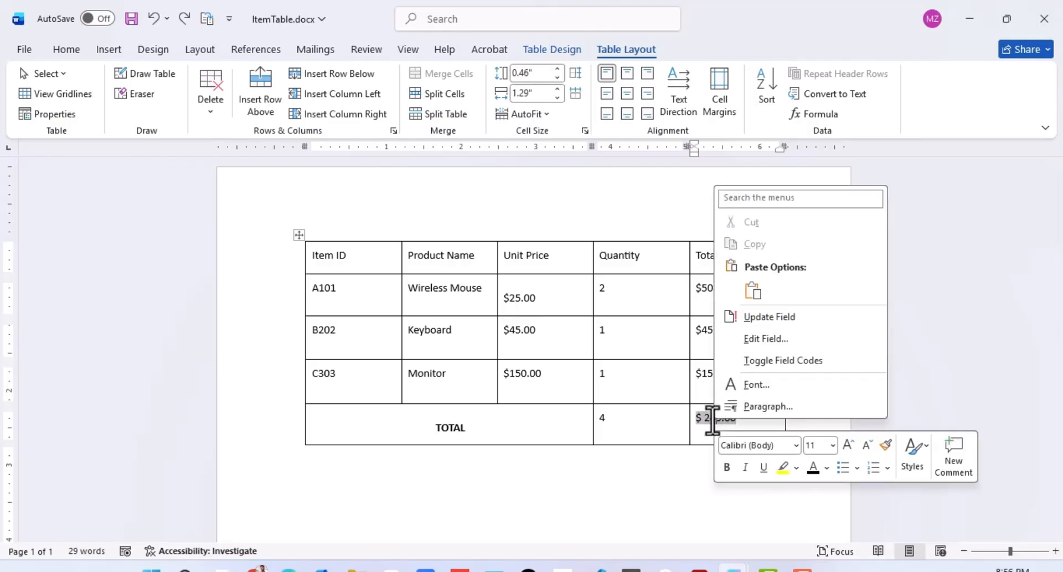
pyautogui.click(745, 314)
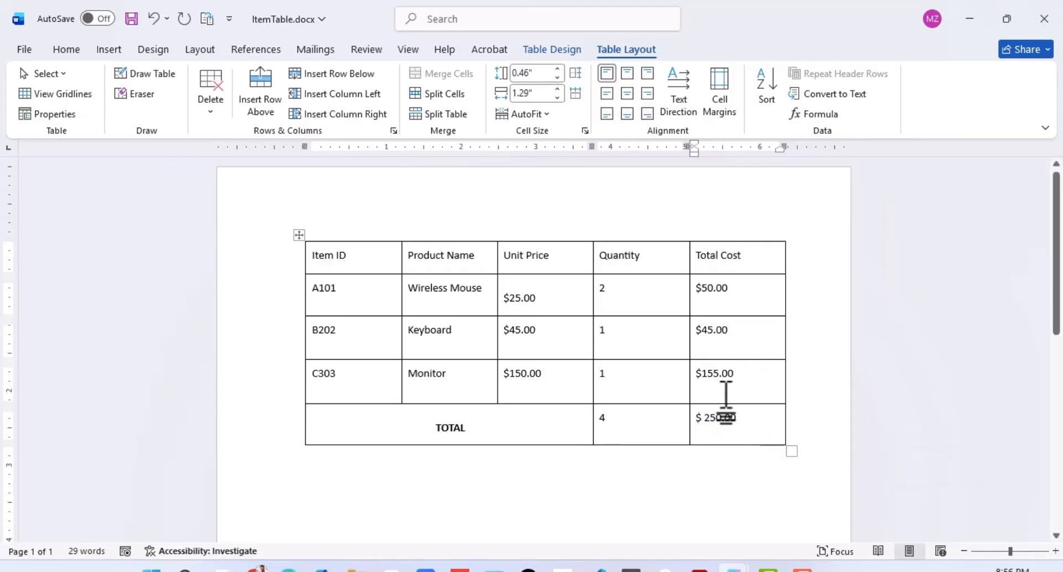
pyautogui.click(718, 426)
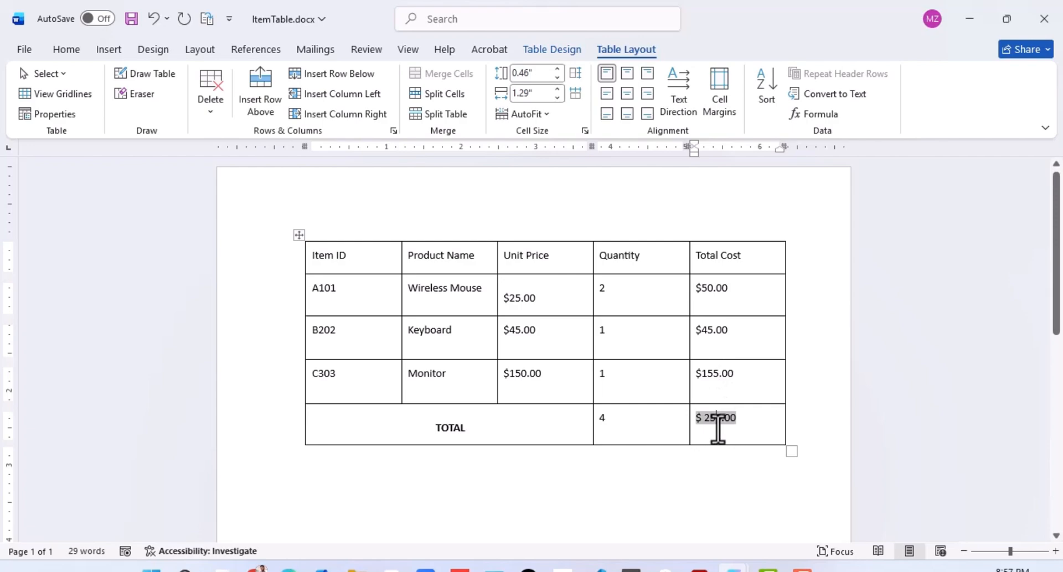
pyautogui.click(771, 424)
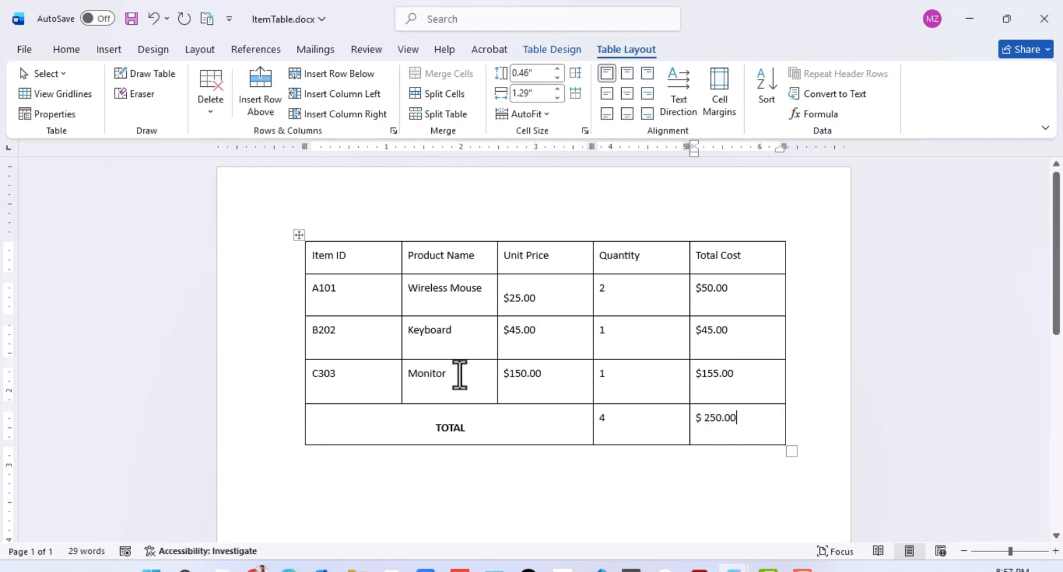
# Step: Inspect the suggested formula for the Quantity cell of the TOTAL row, and close the Formula dialog without applying it
pyautogui.click(577, 402)
pyautogui.click(643, 427)
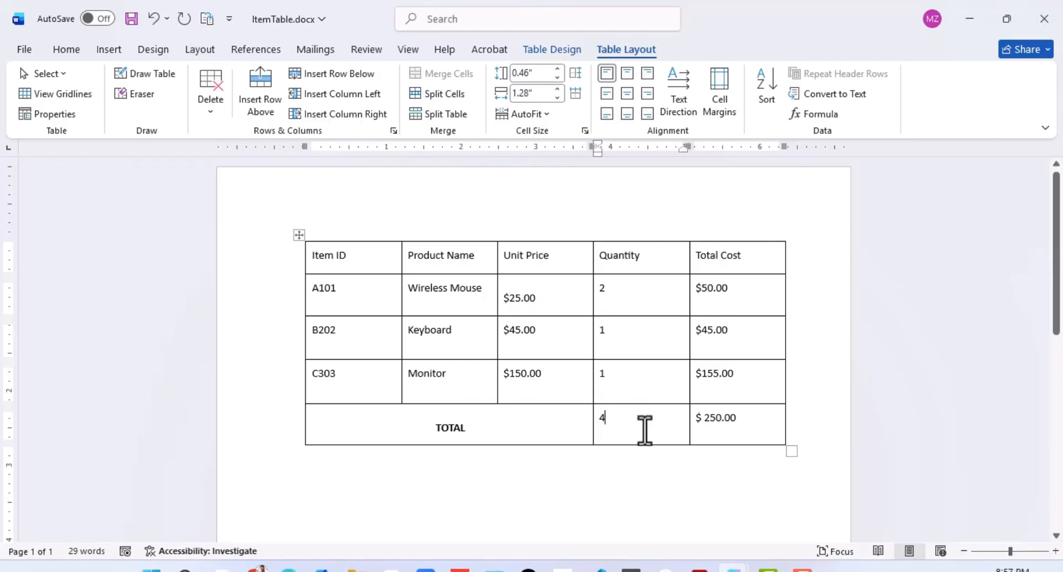
pyautogui.click(816, 117)
pyautogui.doubleClick(428, 242)
pyautogui.click(457, 242)
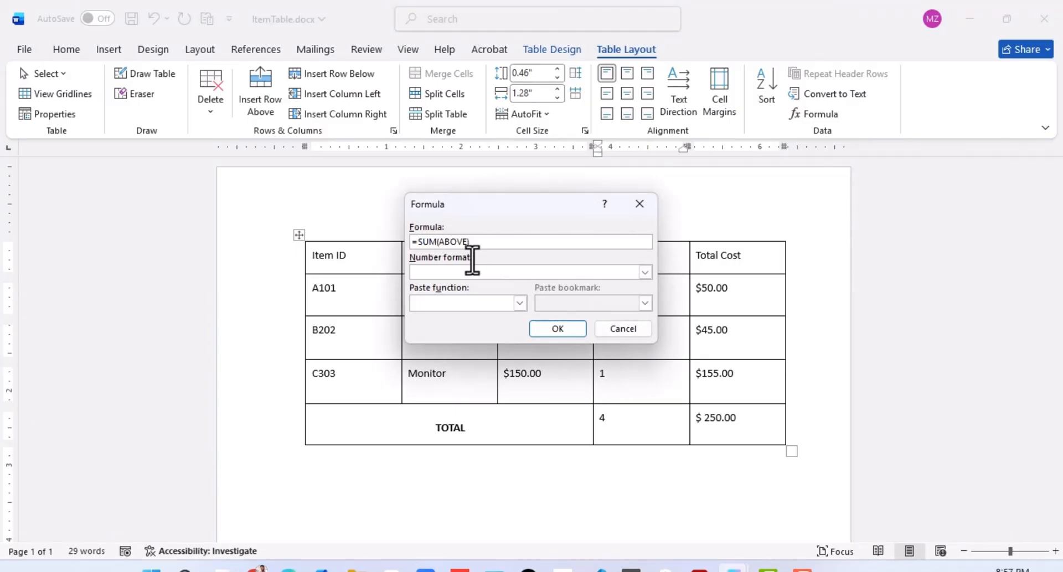
pyautogui.click(632, 207)
# Step: Replace the Total Cost formula in the TOTAL row with =MAX(ABOVE), using number format $#,##0.00;($#,##0.00)
pyautogui.click(699, 415)
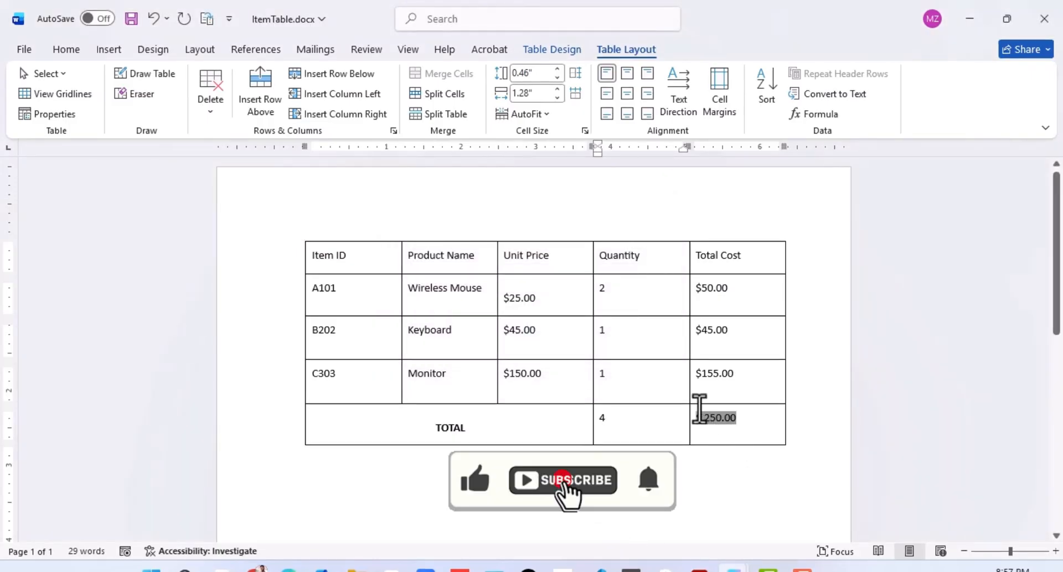
pyautogui.doubleClick(700, 414)
pyautogui.press('Delete')
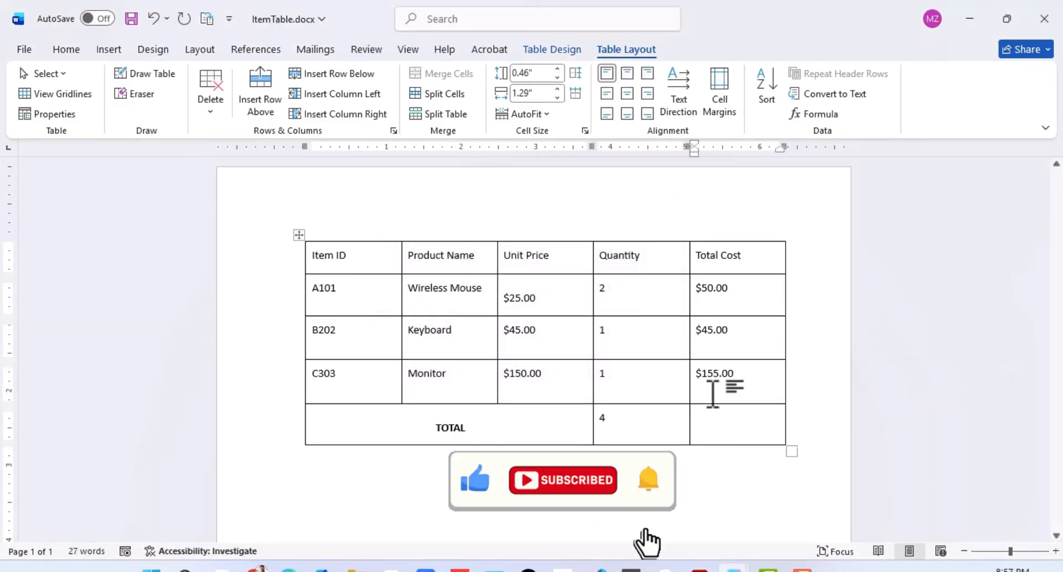
pyautogui.click(819, 114)
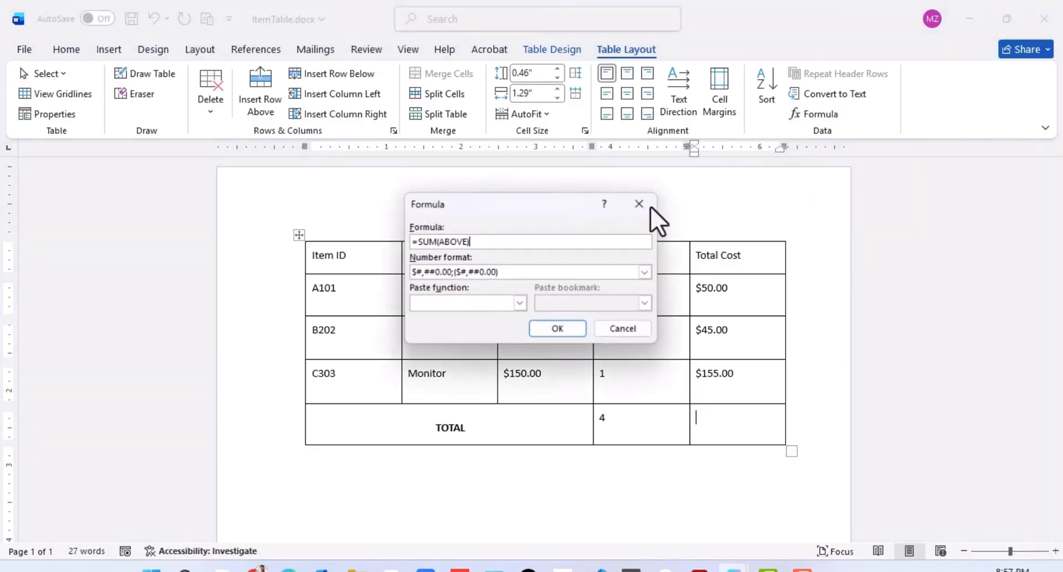
pyautogui.doubleClick(427, 242)
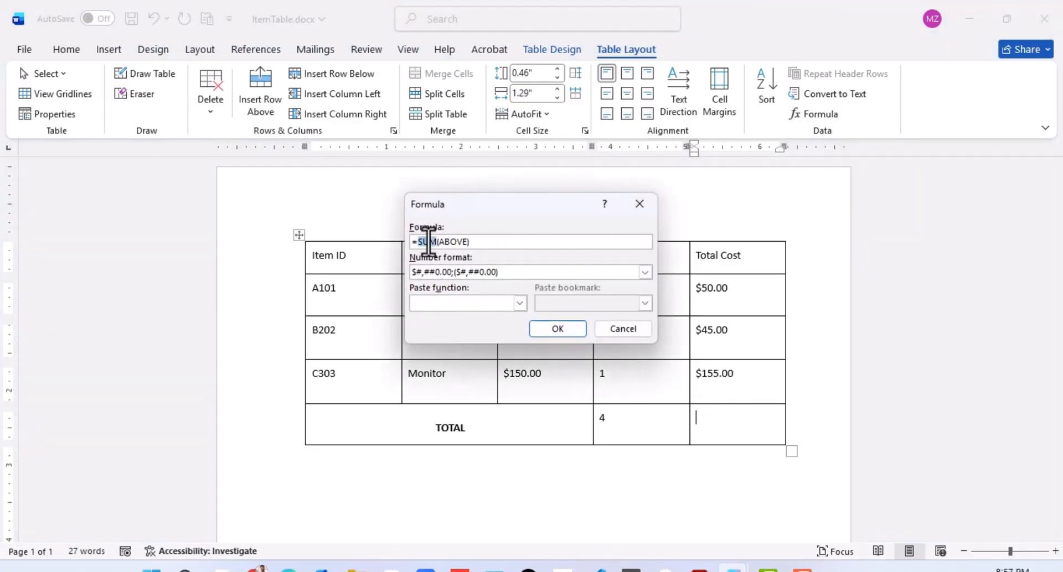
pyautogui.write('MAX')
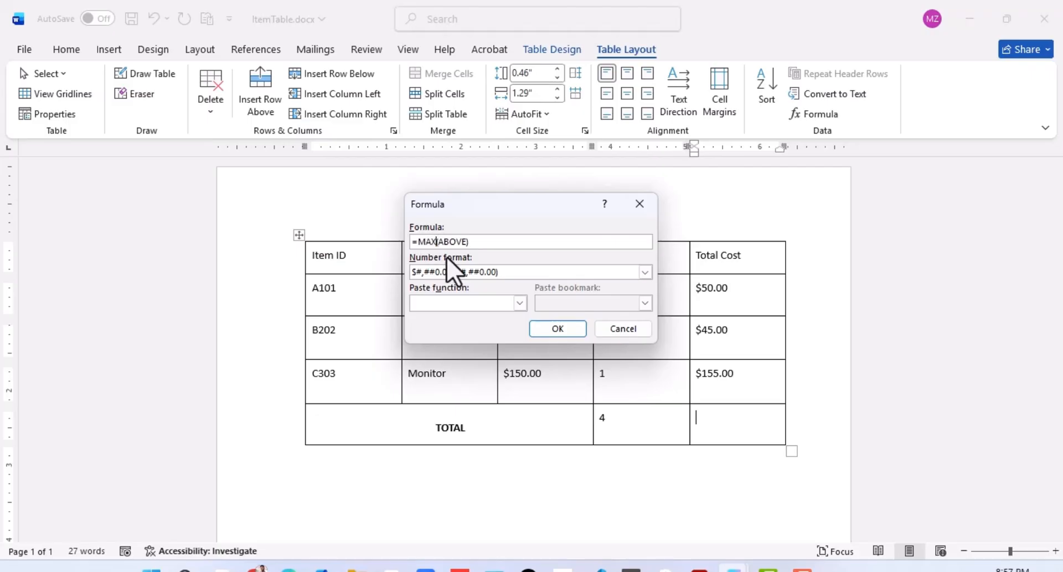
pyautogui.click(557, 329)
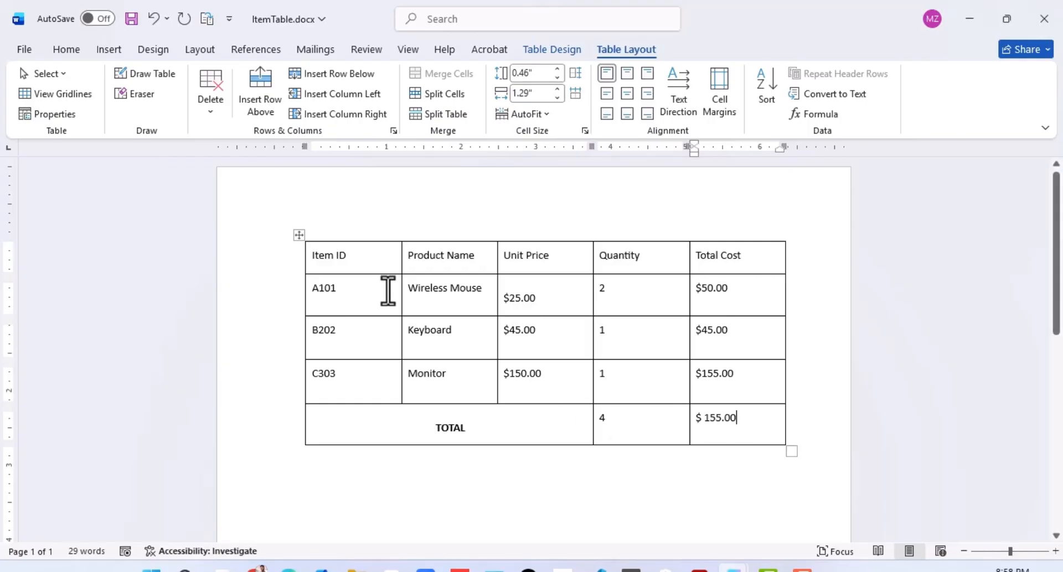
pyautogui.click(450, 289)
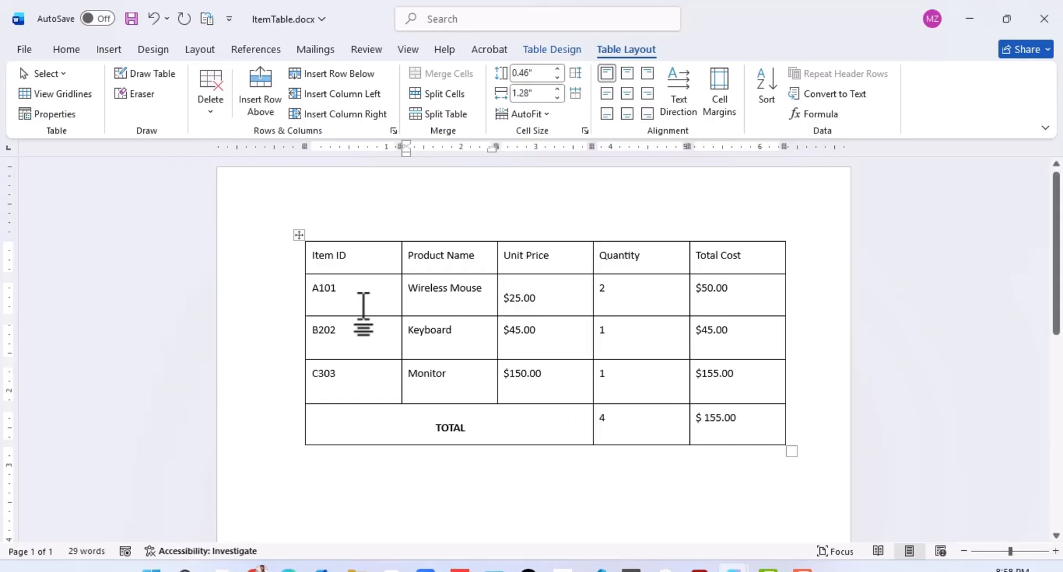
pyautogui.click(379, 309)
pyautogui.click(453, 334)
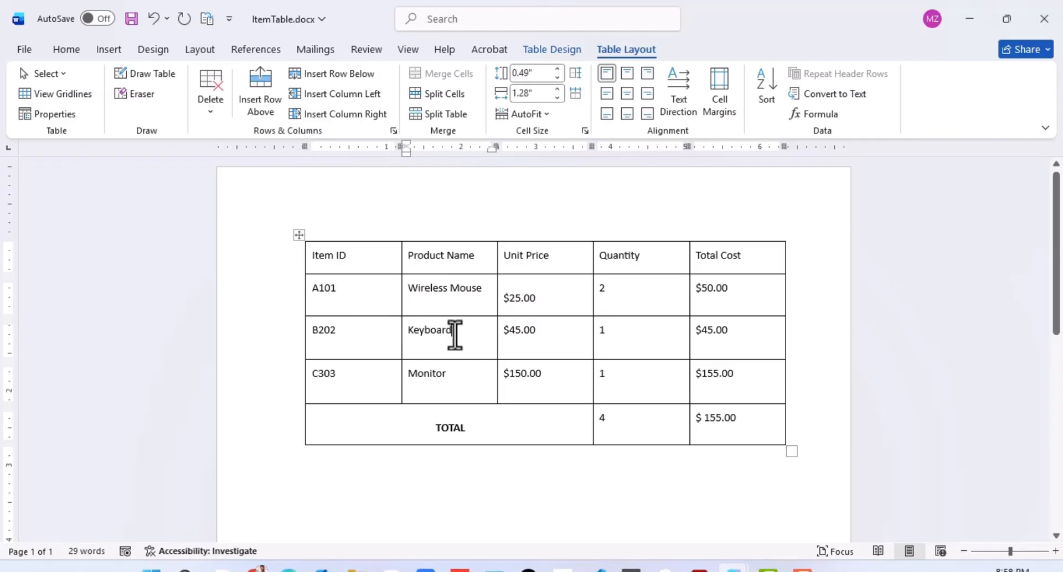
pyautogui.click(430, 299)
pyautogui.click(460, 327)
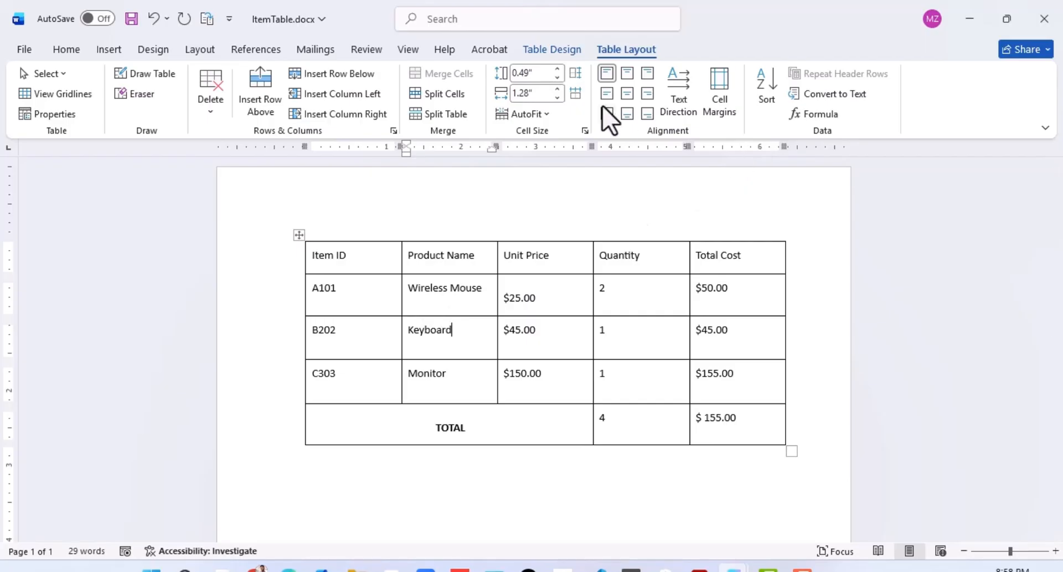
# Step: Convert the item table to text separated by tabs, and undo the conversion
pyautogui.click(819, 93)
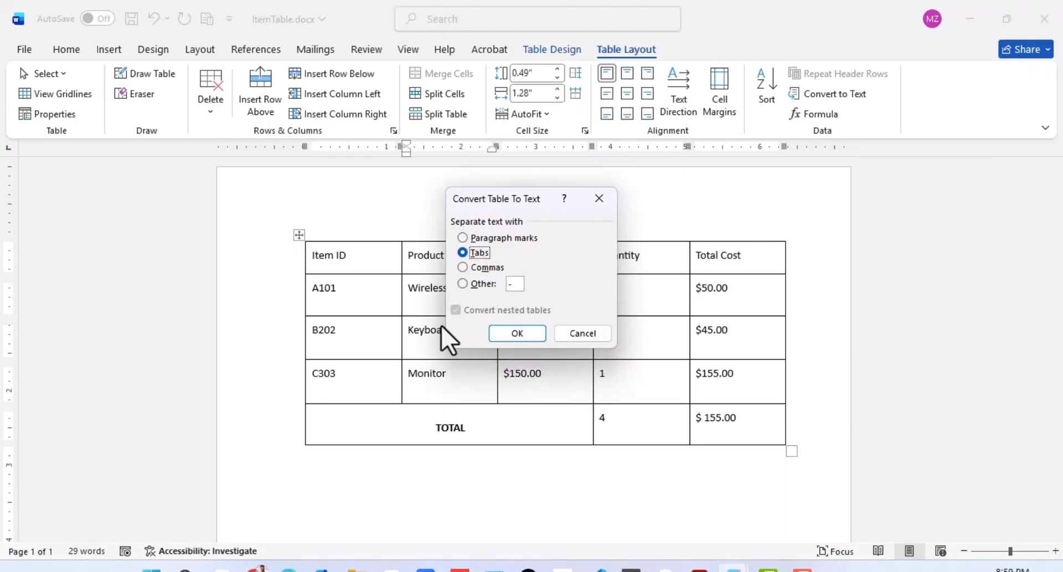
pyautogui.click(516, 334)
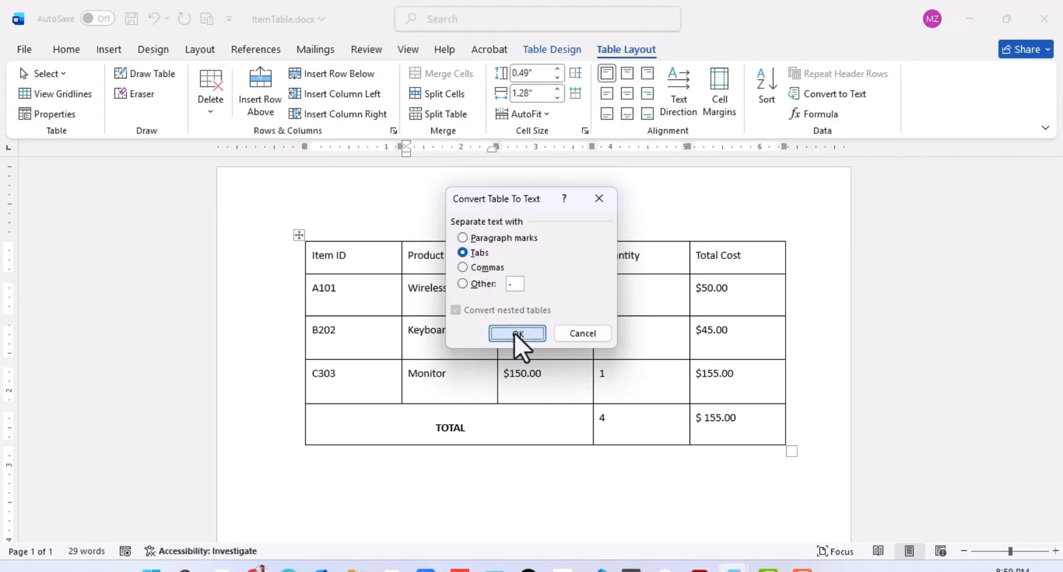
pyautogui.click(456, 327)
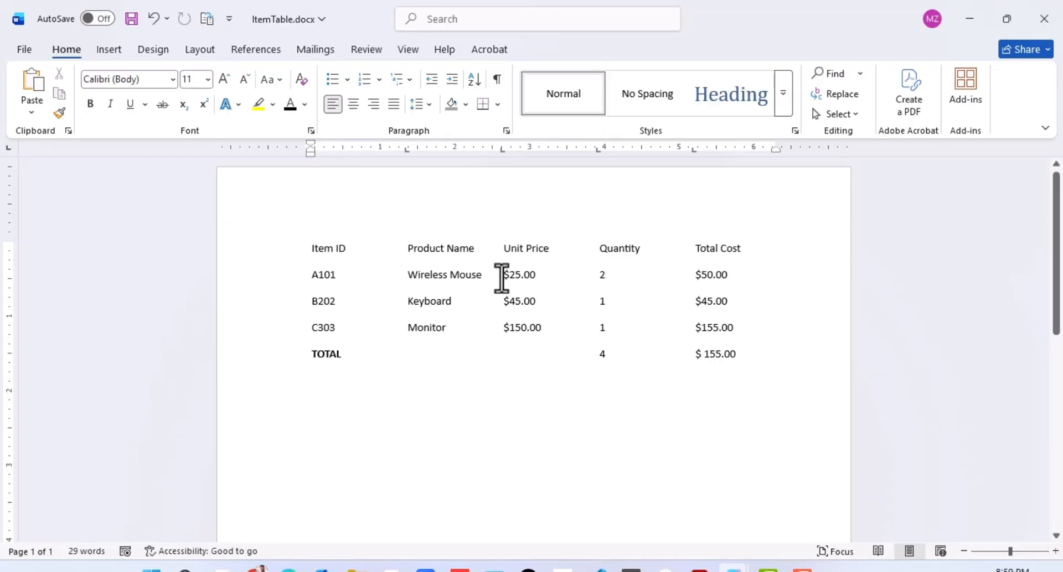
pyautogui.hotkey('ctrl', 'z')
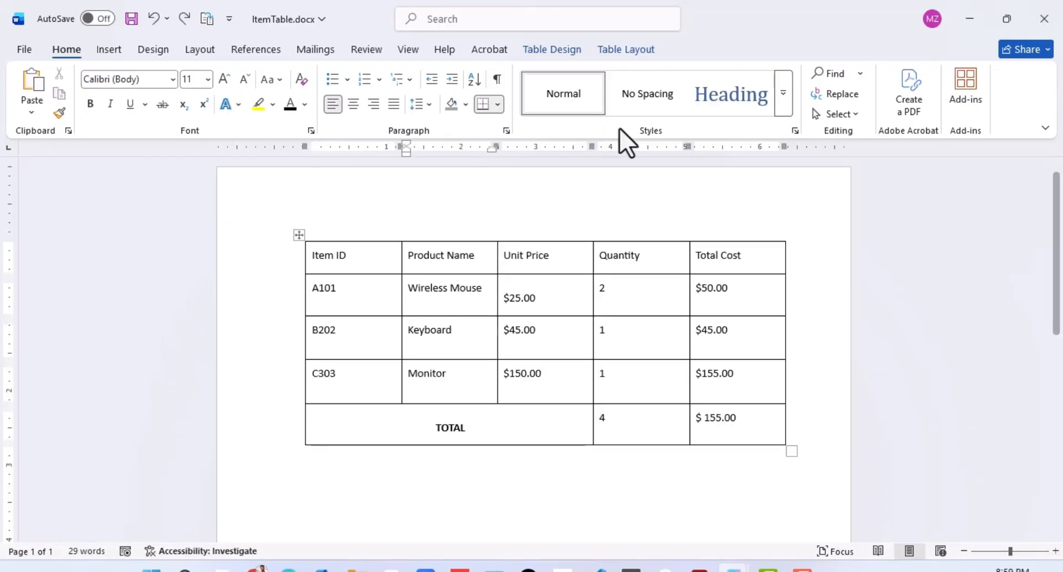
# Step: Convert the item table to text separated by commas, and undo the conversion
pyautogui.click(625, 49)
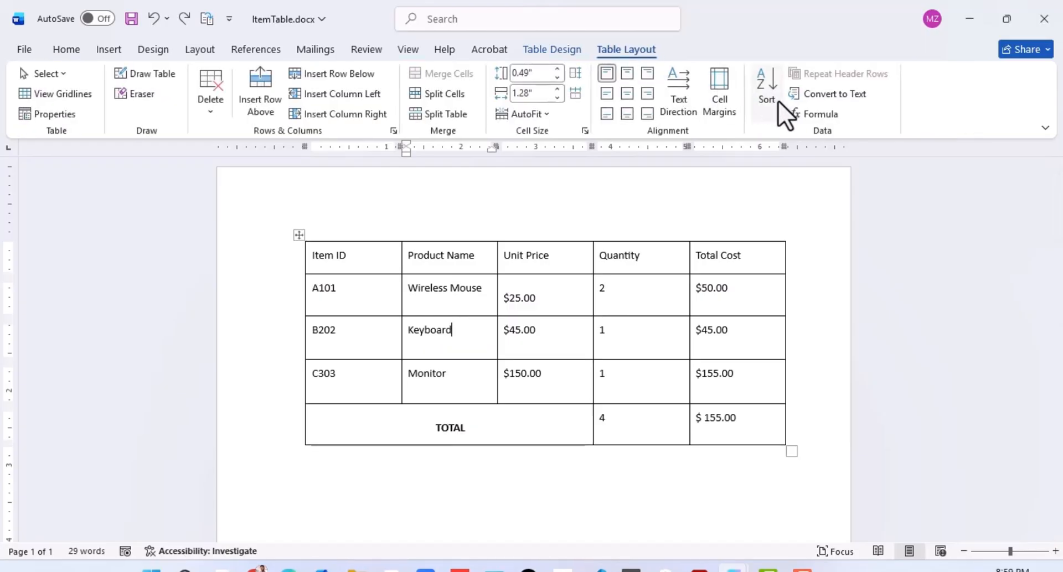
pyautogui.click(841, 93)
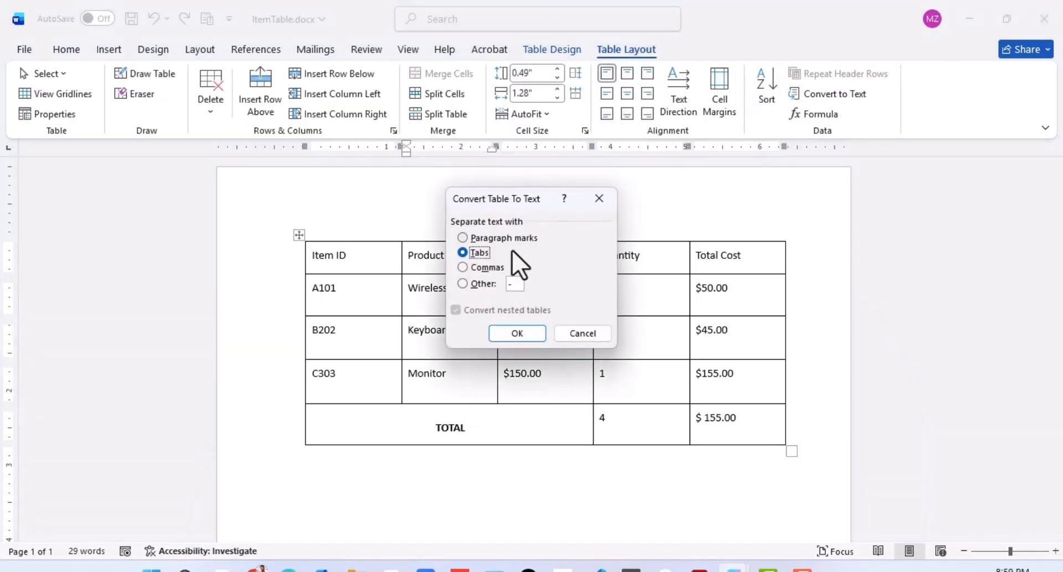
pyautogui.click(465, 267)
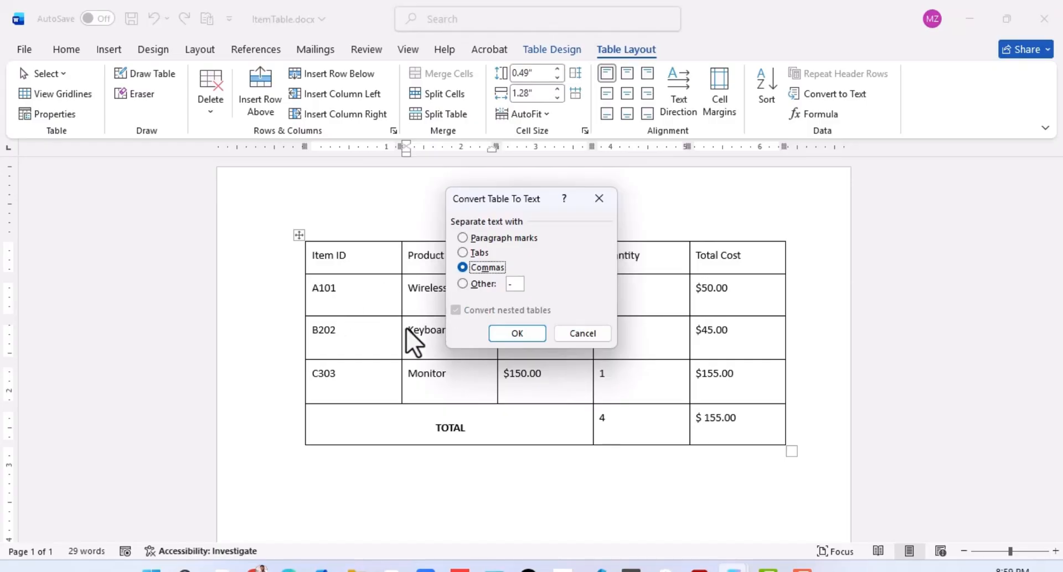
pyautogui.click(511, 335)
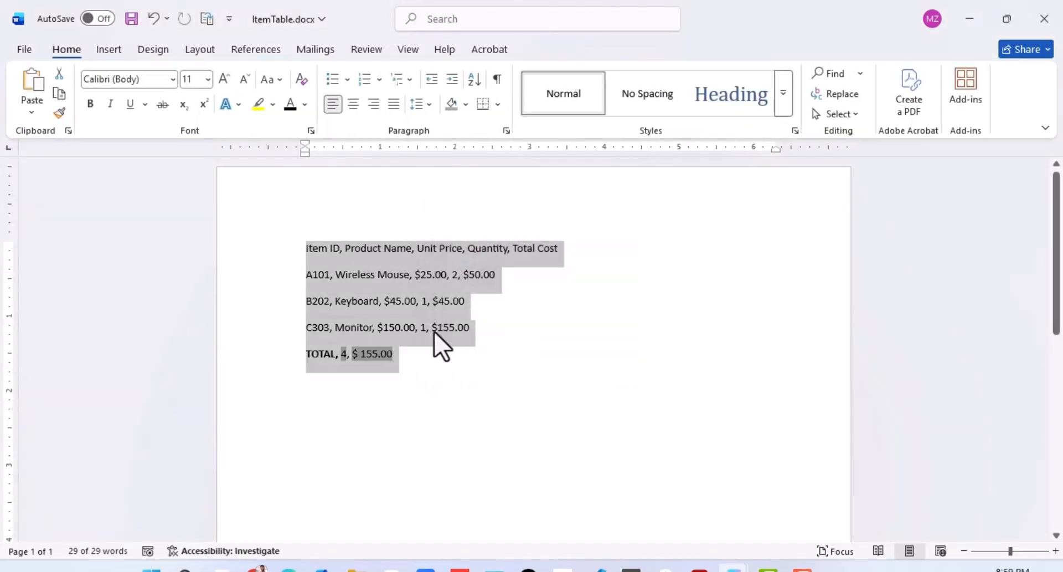
pyautogui.click(324, 285)
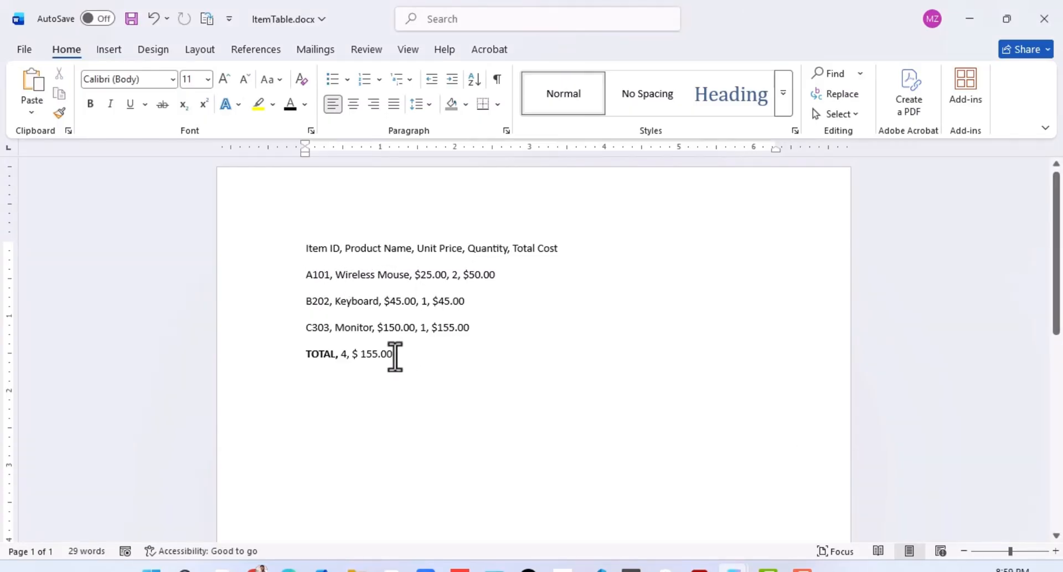
pyautogui.hotkey('ctrl', 'z')
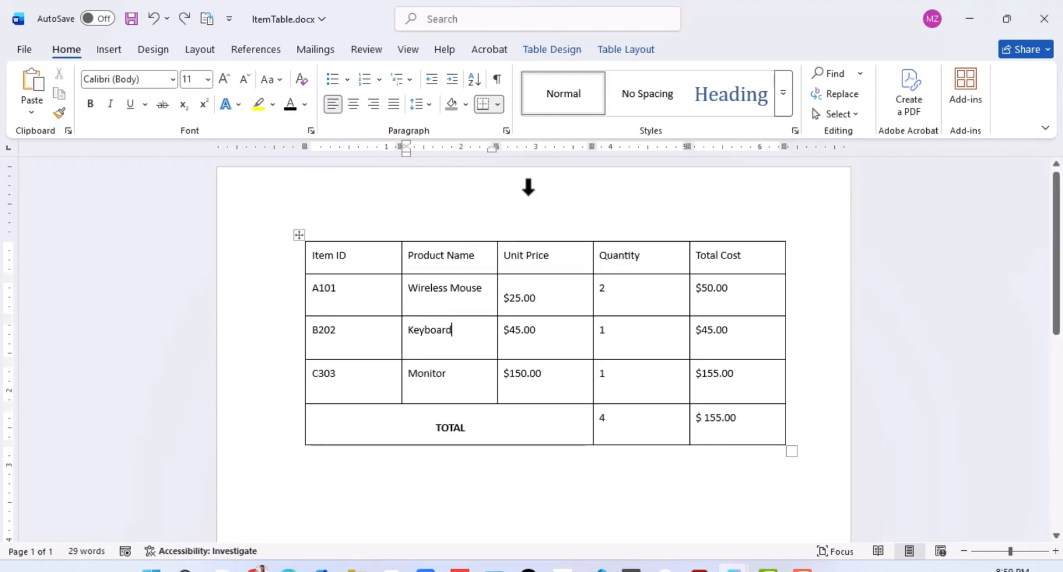
# Step: Convert the item table to text using an asterisk (*) as the custom separator, and deselect the resulting text
pyautogui.click(834, 94)
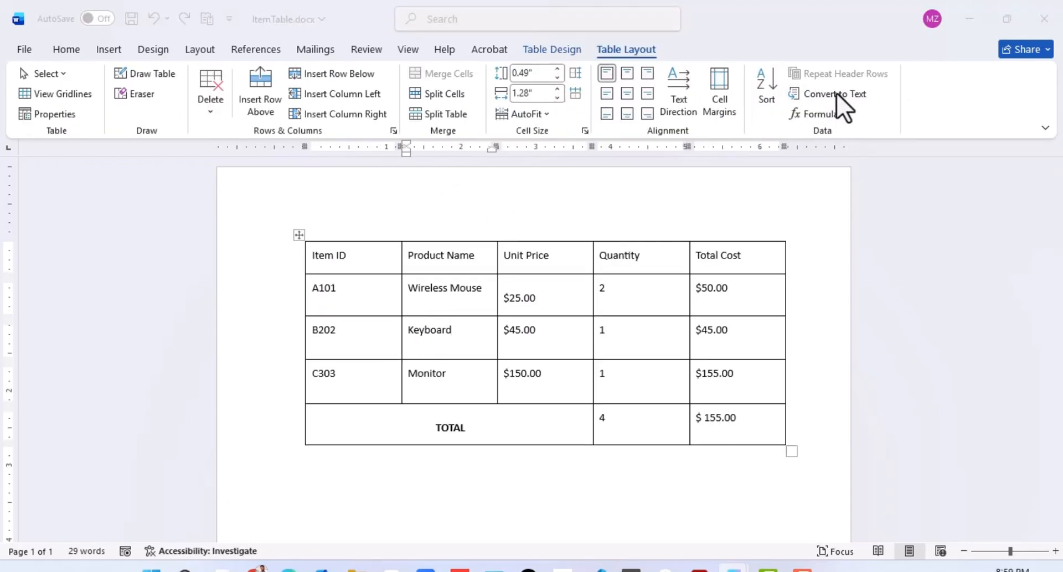
pyautogui.click(463, 284)
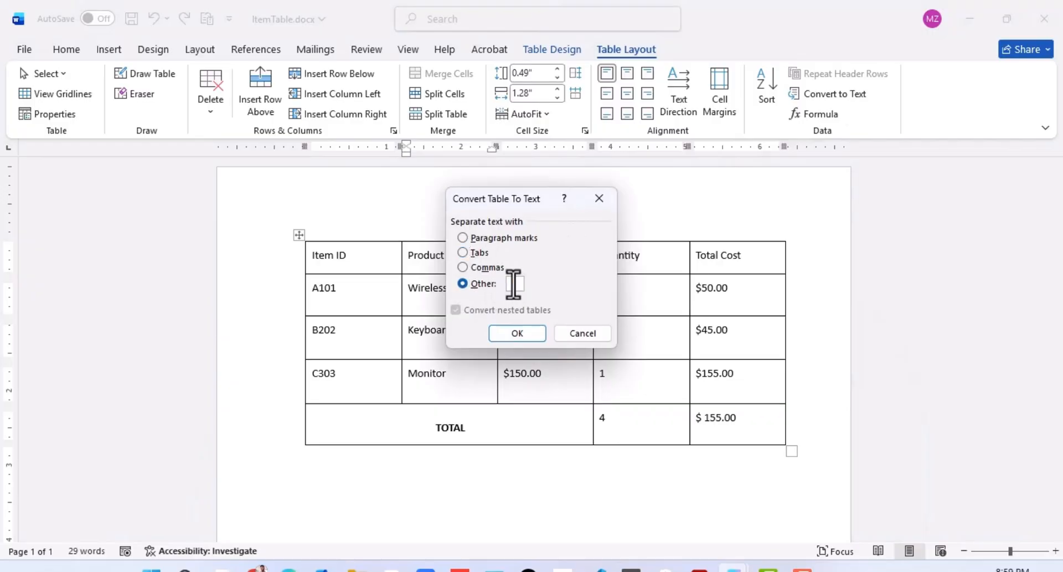
pyautogui.write('*')
pyautogui.click(510, 334)
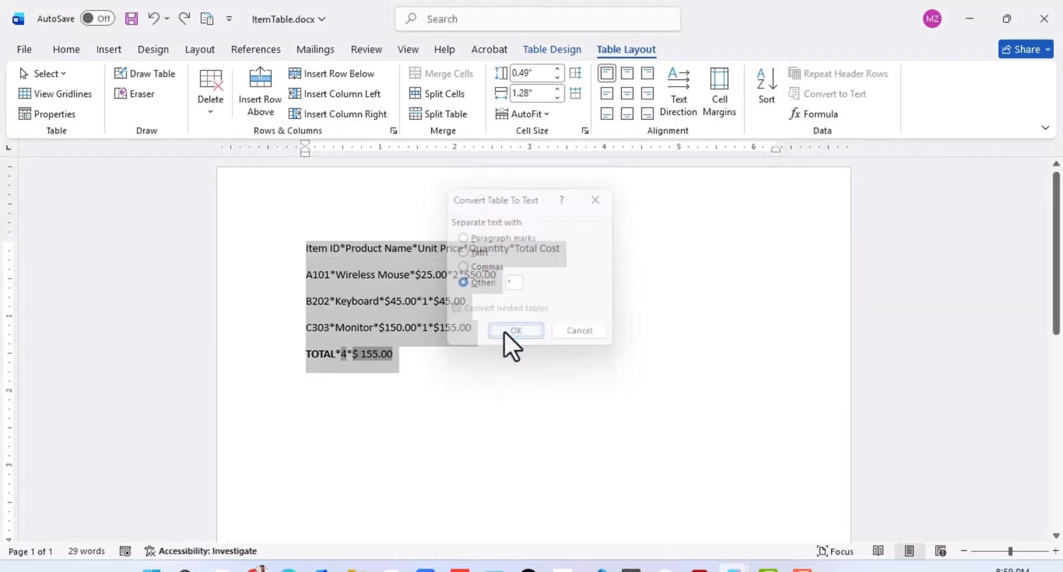
pyautogui.click(370, 301)
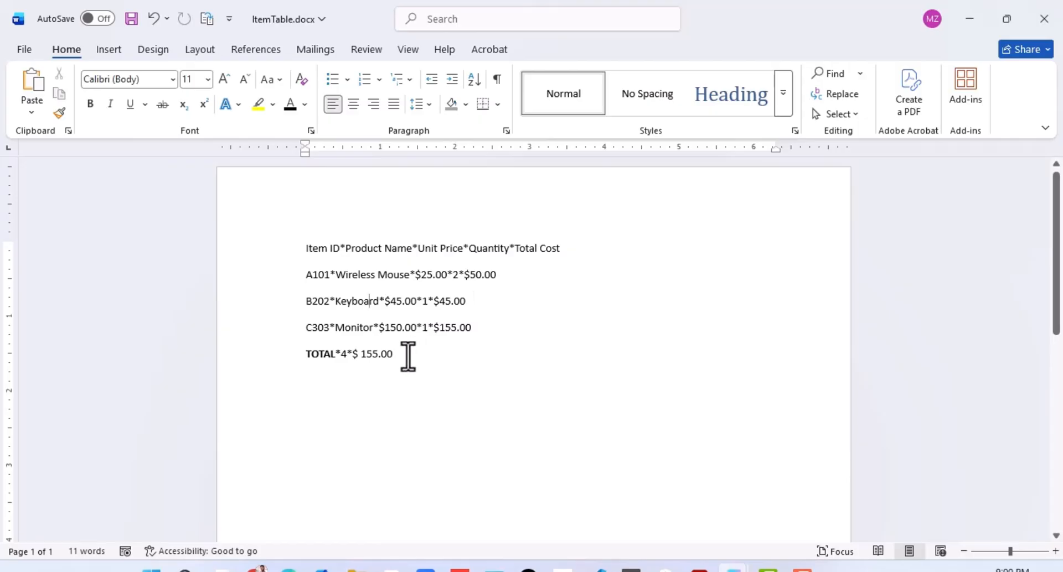
pyautogui.moveTo(395, 356); pyautogui.dragTo(286, 248)
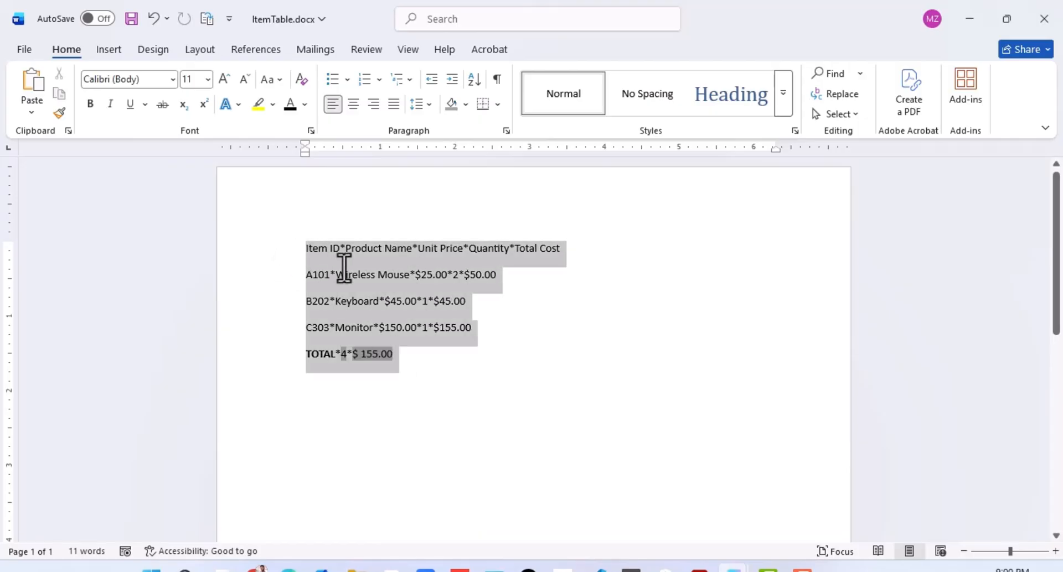
pyautogui.click(359, 274)
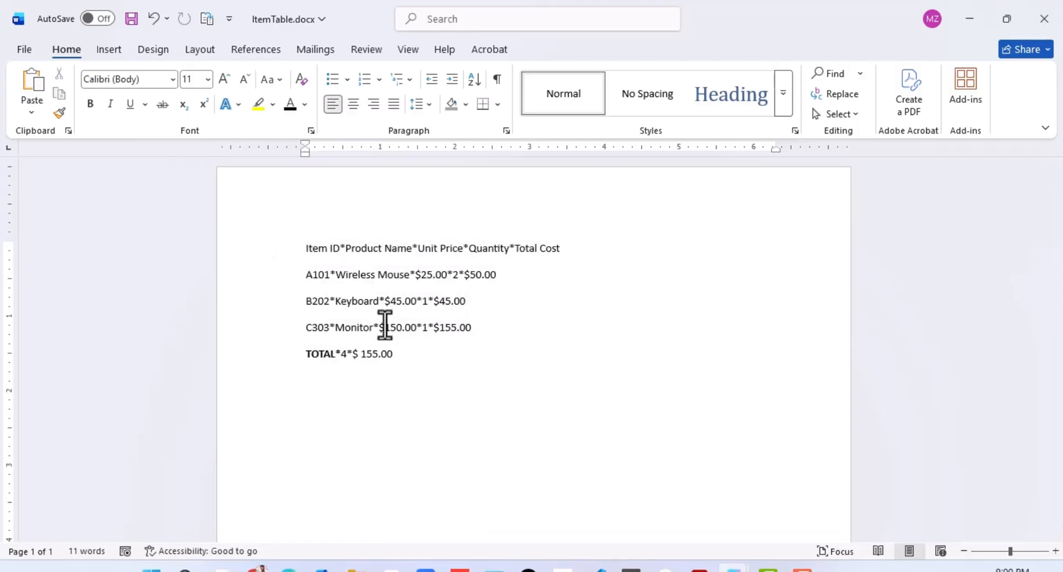